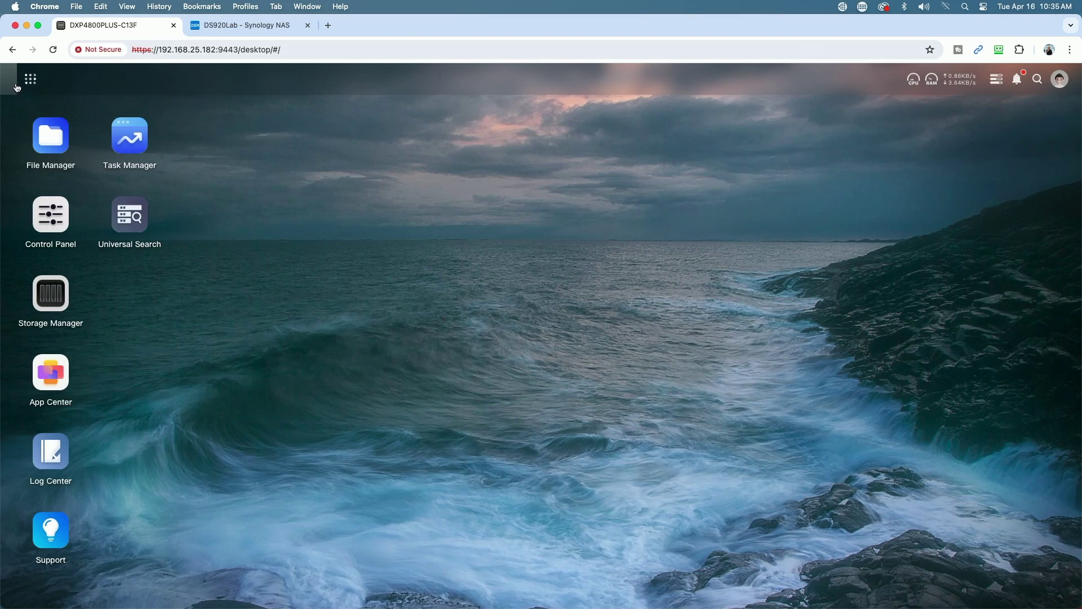
Open Sync & Backup's Backup & Restore list to see the daily rsync backup task
click(23, 83)
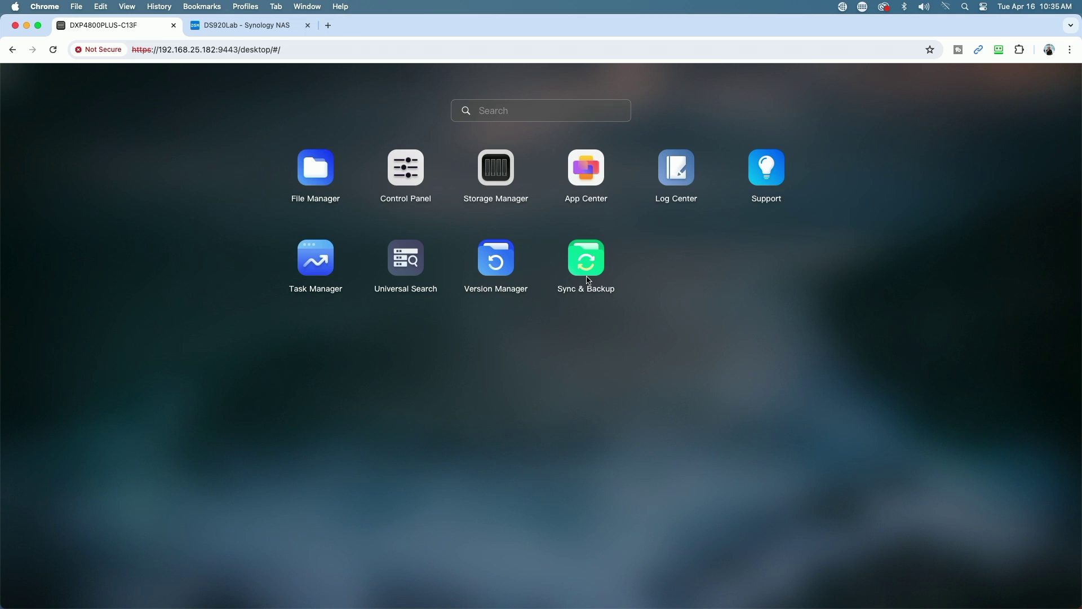
click(583, 256)
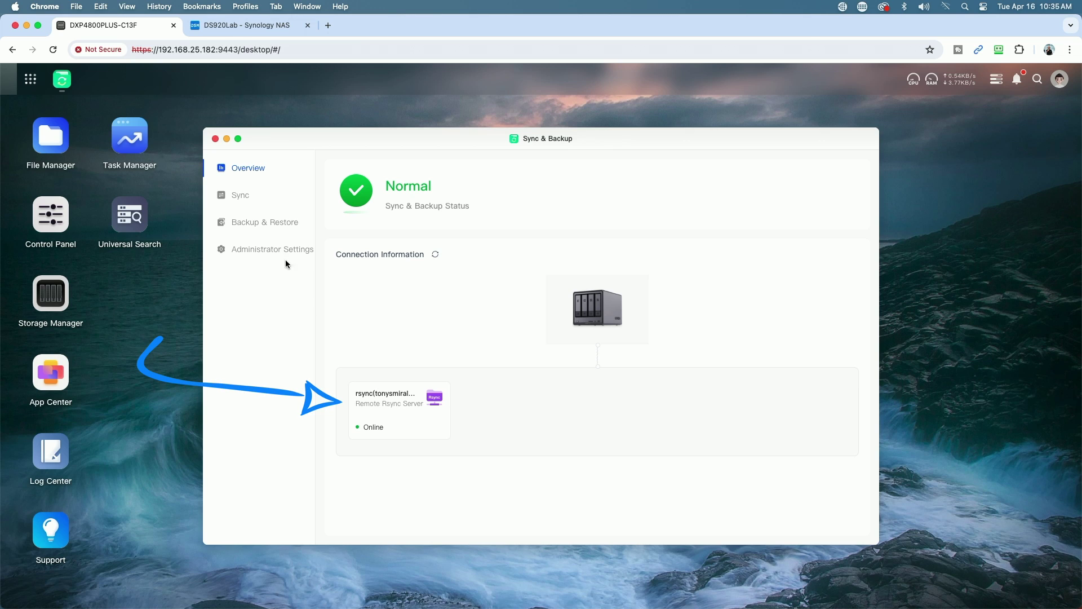
click(258, 226)
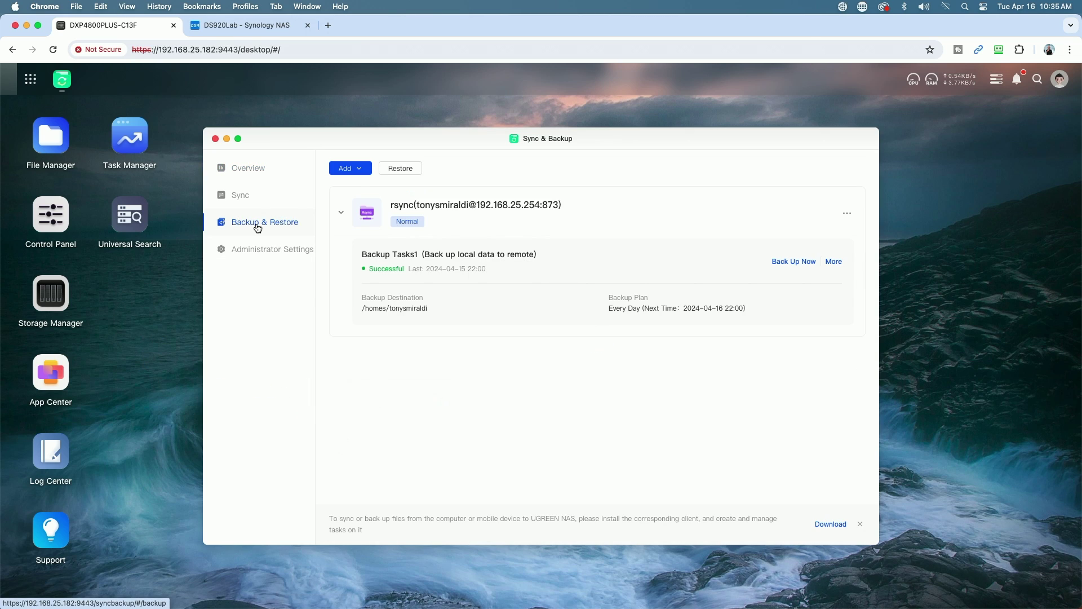
On the DS920Lab Synology, view the Control Panel File Services rsync settings
click(251, 24)
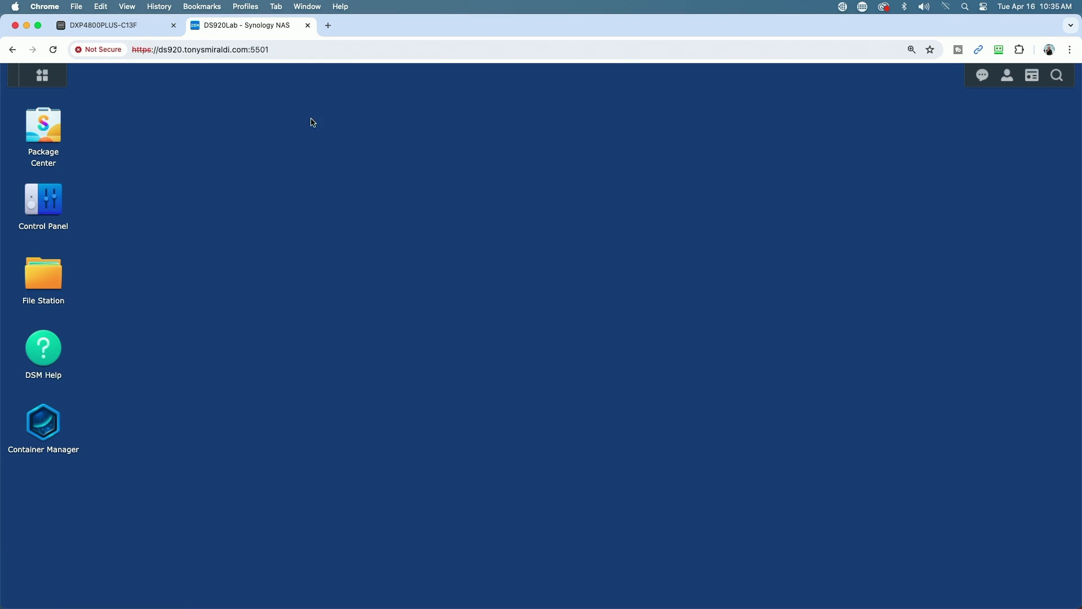
click(50, 198)
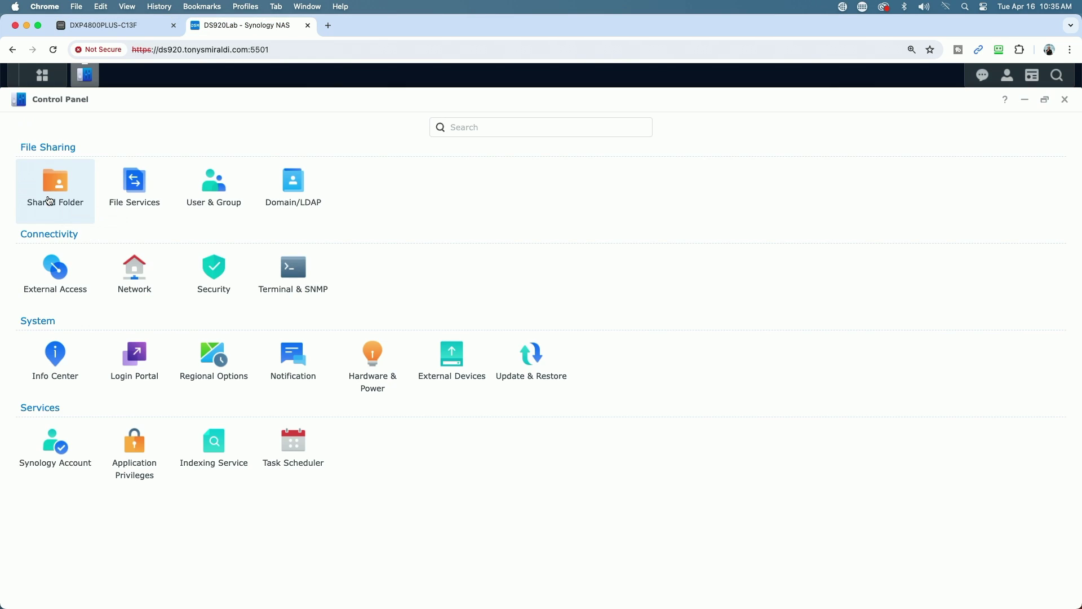
click(139, 186)
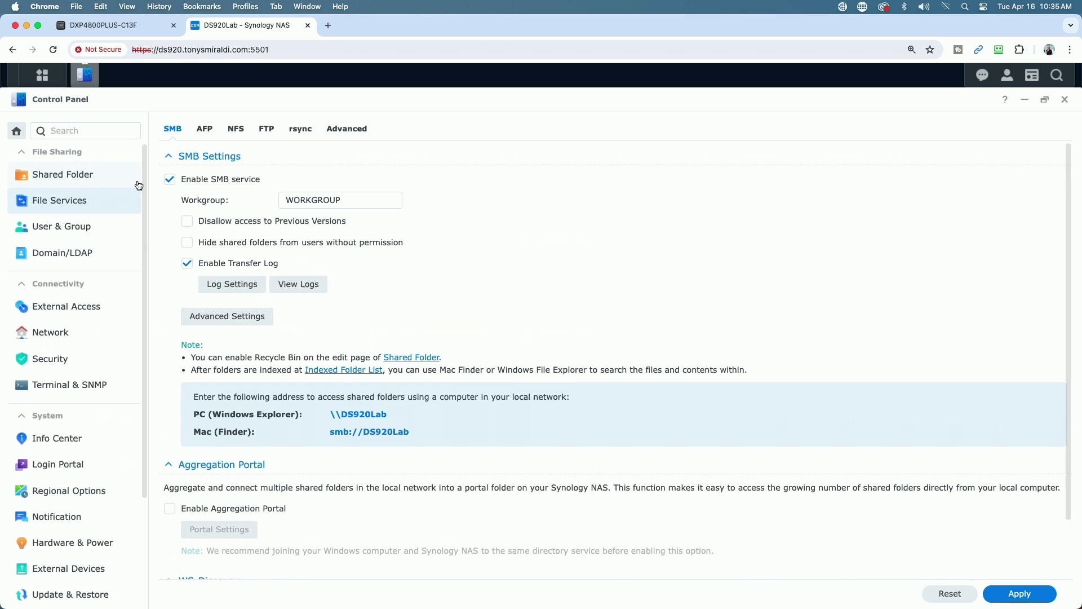
click(299, 128)
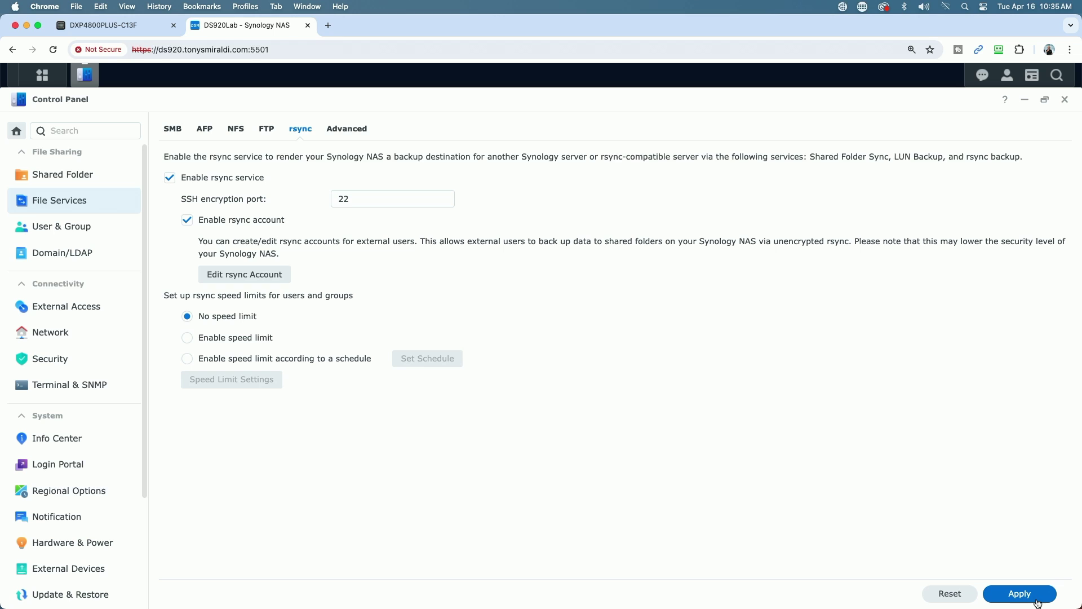
Run the UGREEN backup task immediately and close Sync & Backup
click(115, 26)
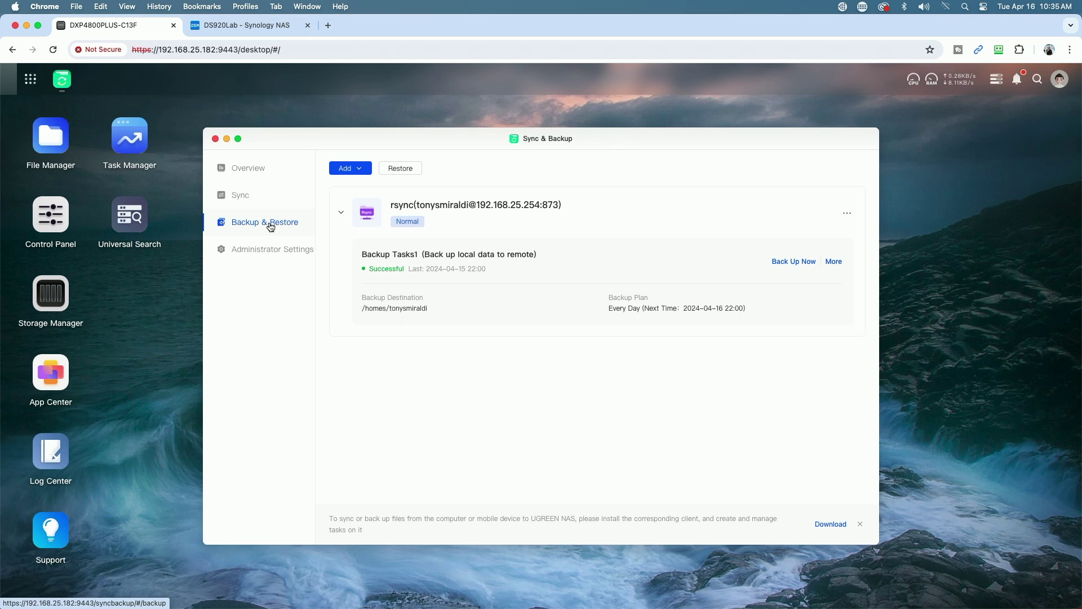
click(799, 263)
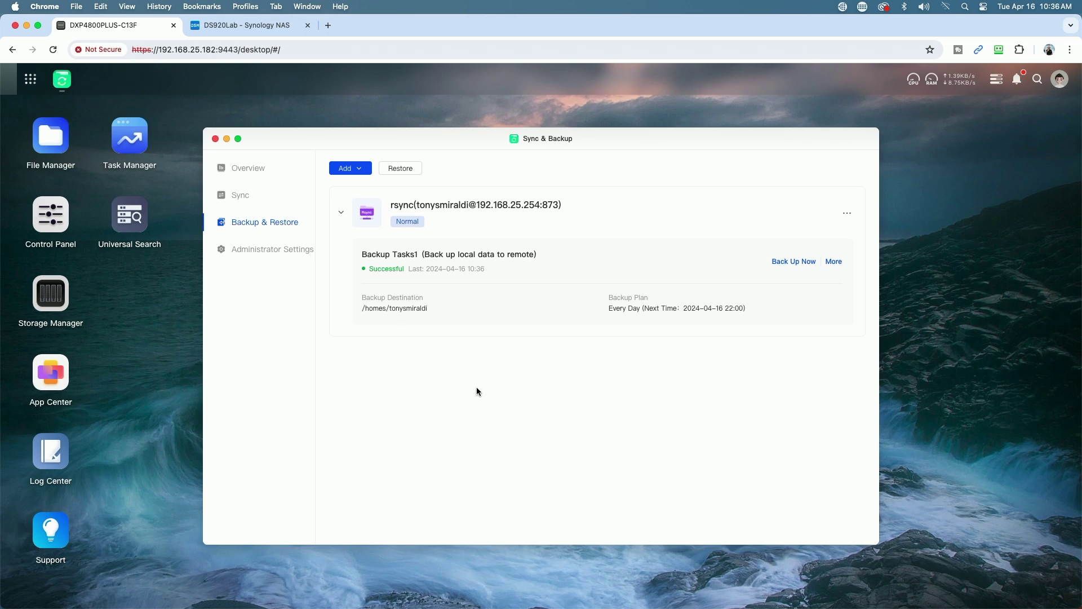
click(216, 140)
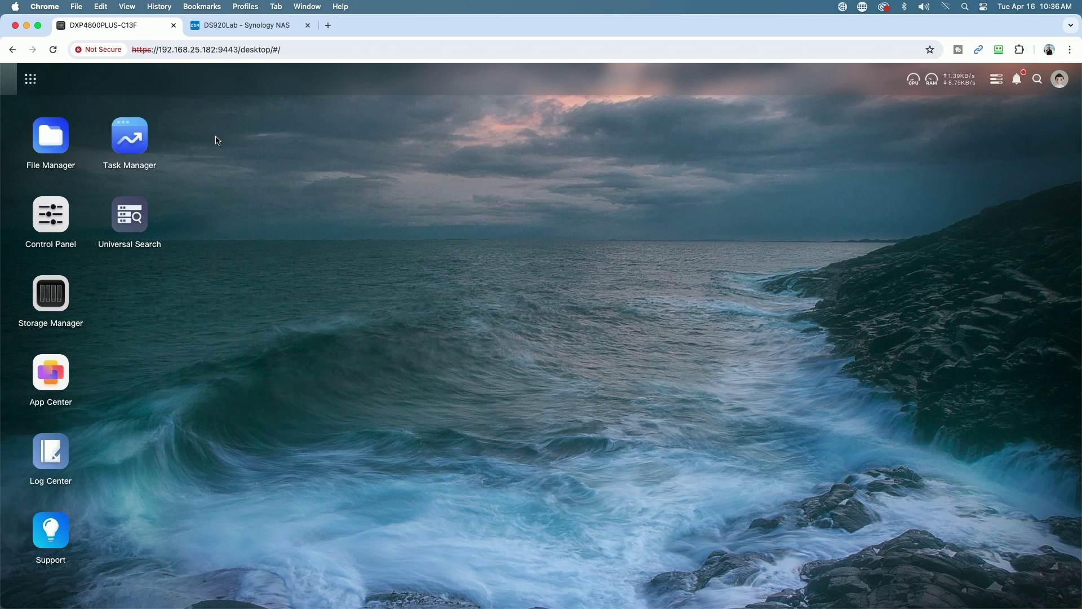
Delete January 10 Show Logo.jpg and the Home Office spreadsheet from Test Folder
click(53, 141)
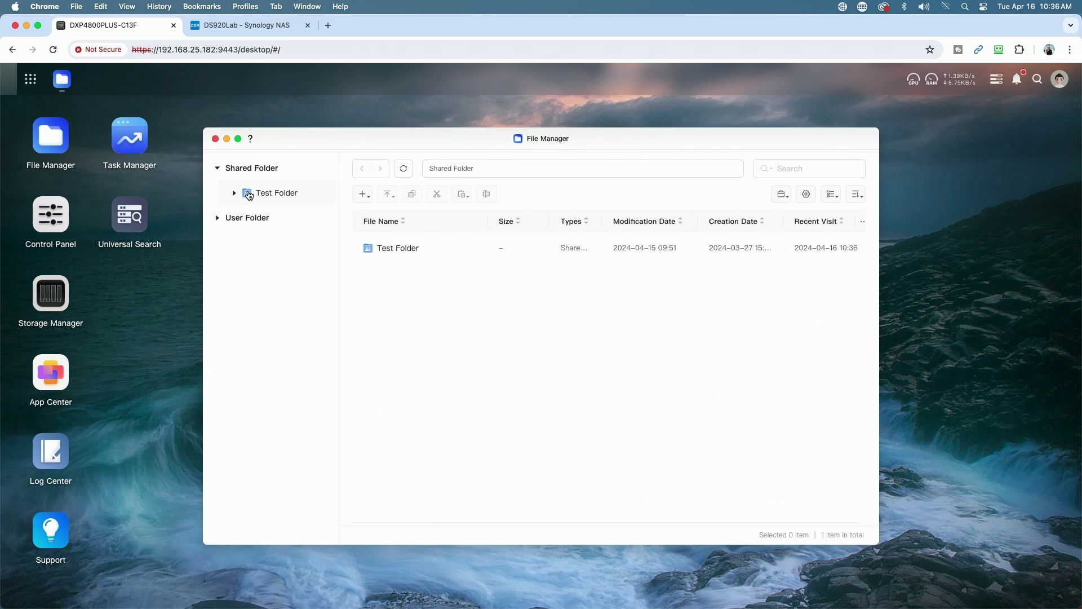
double_click(370, 249)
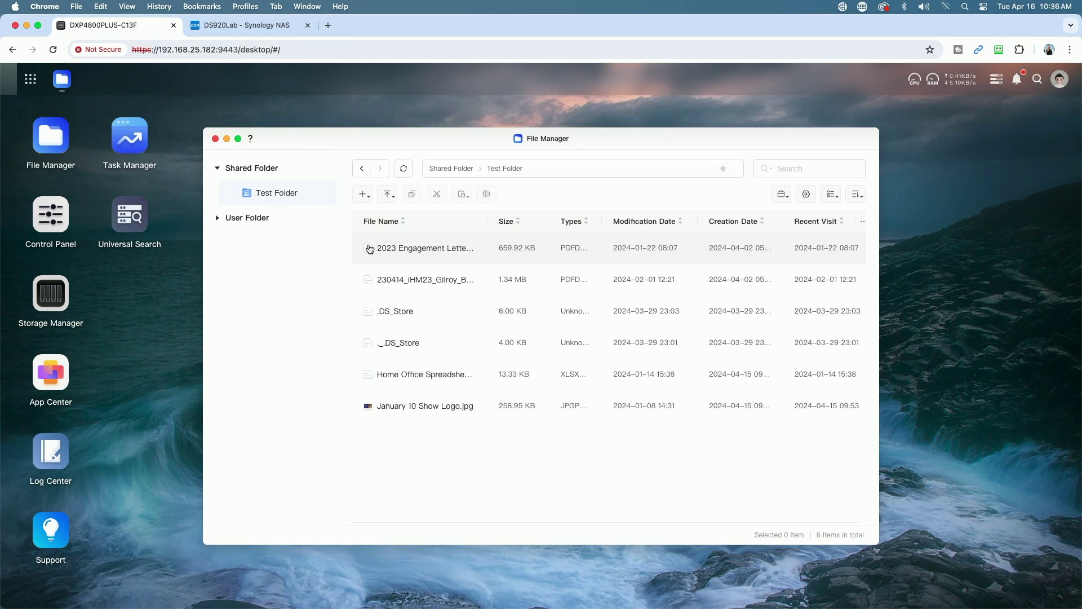
click(366, 407)
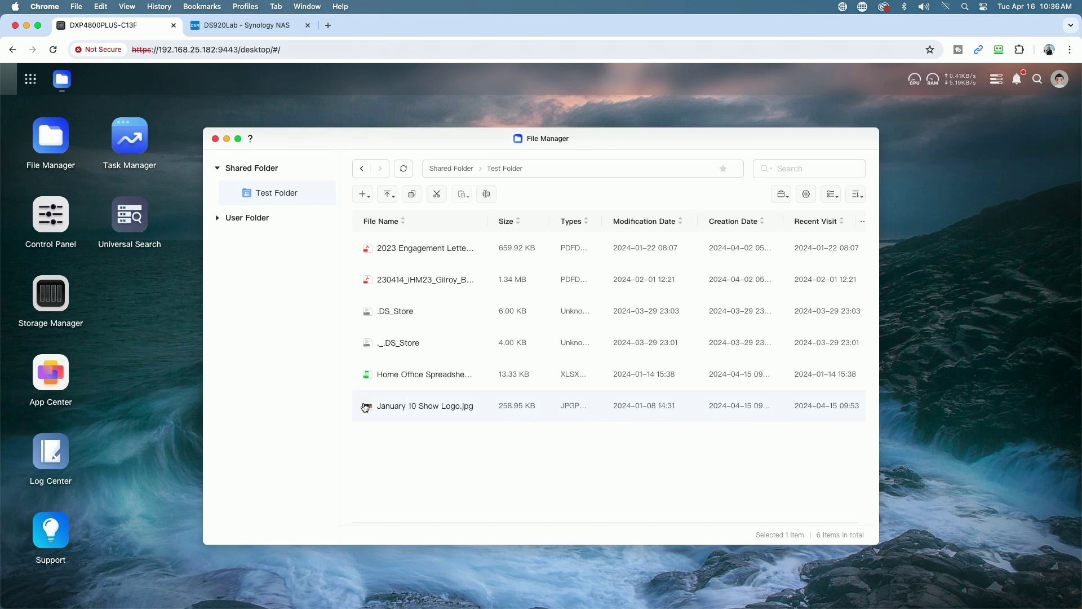
shift+click(370, 373)
right_click(370, 374)
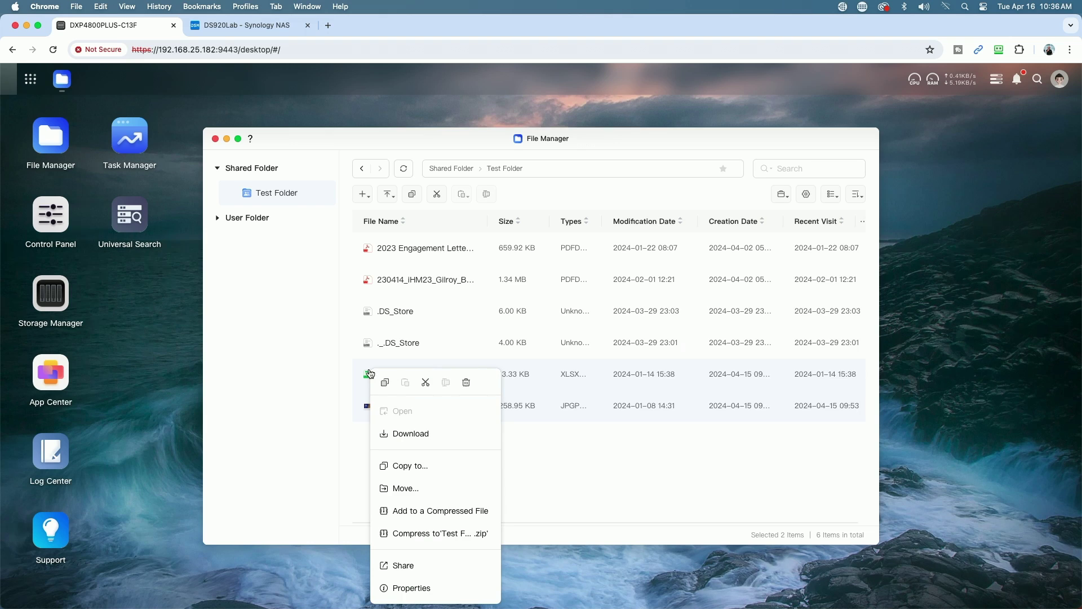
click(467, 383)
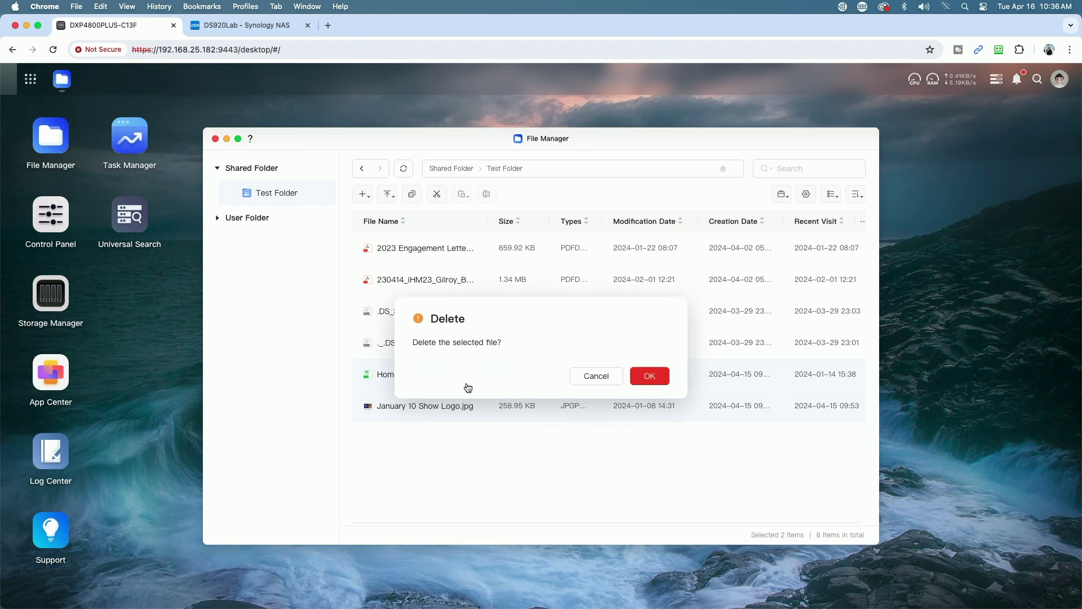
click(656, 385)
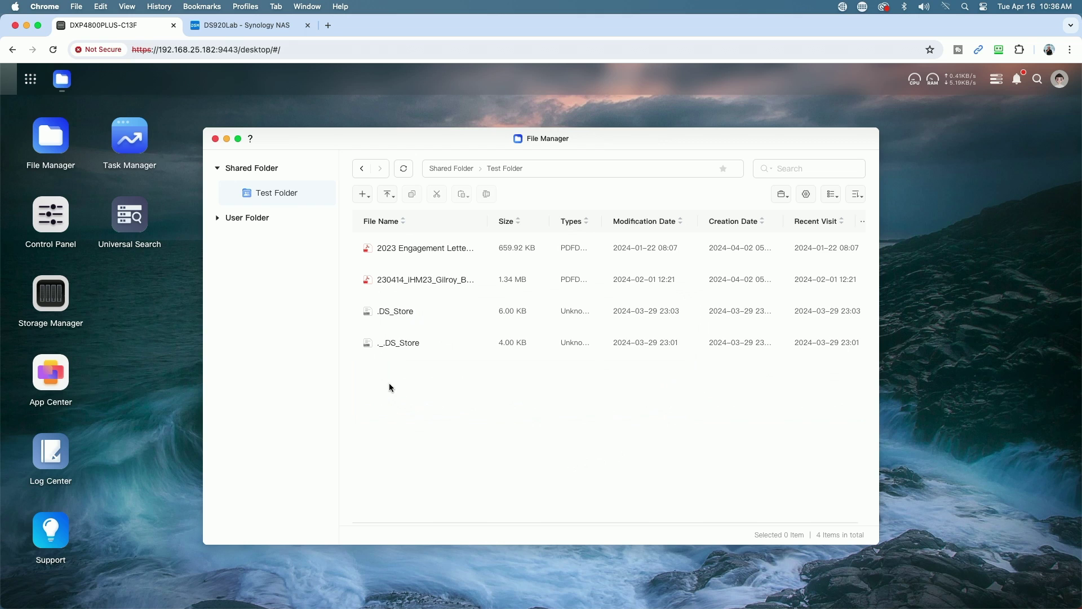
click(215, 139)
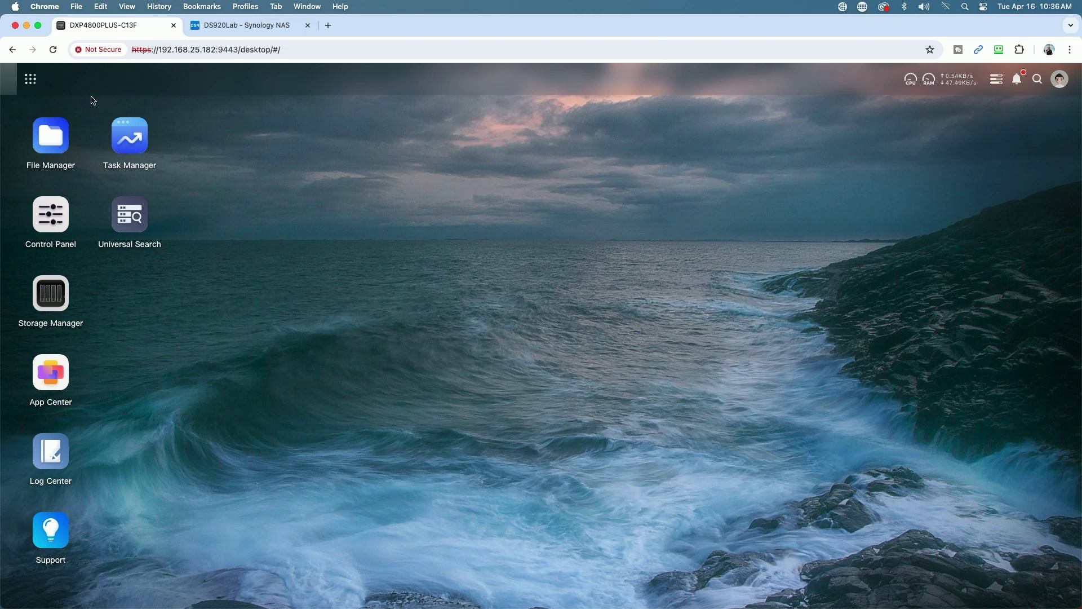
click(31, 80)
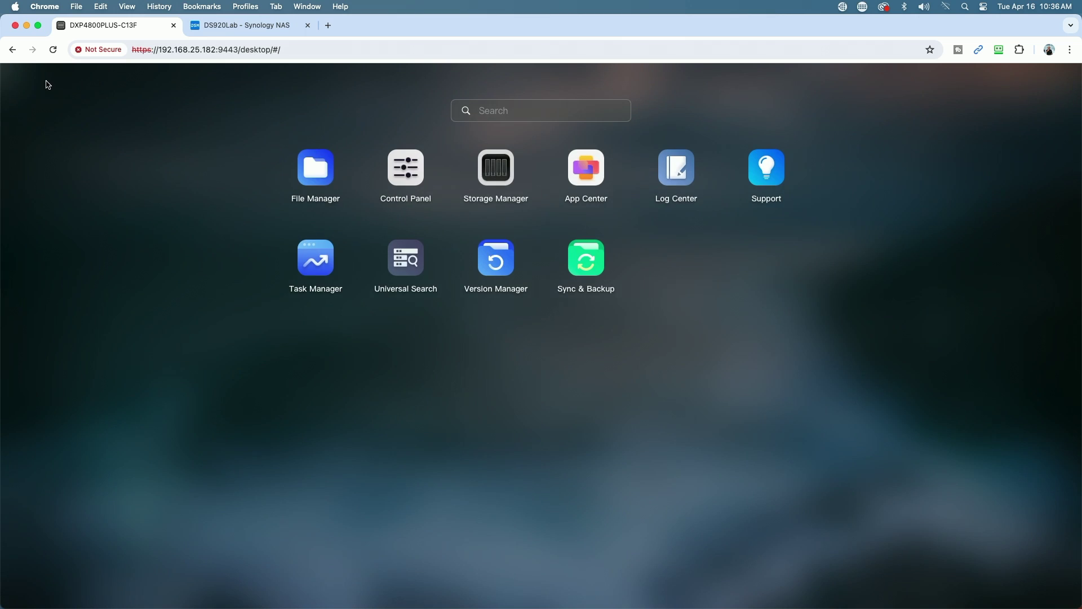
click(601, 267)
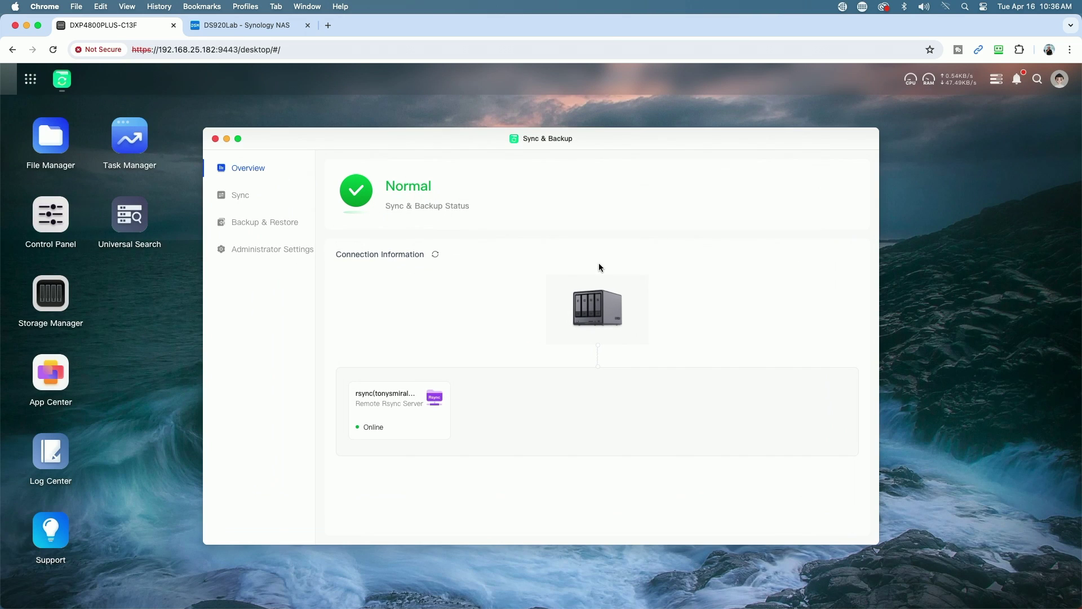
click(261, 222)
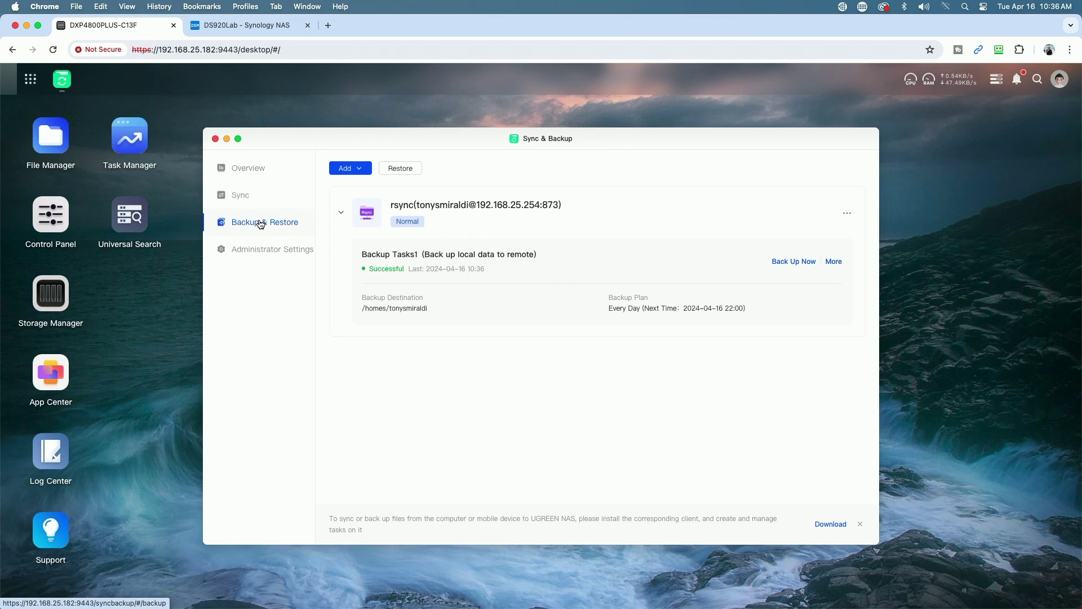
click(401, 169)
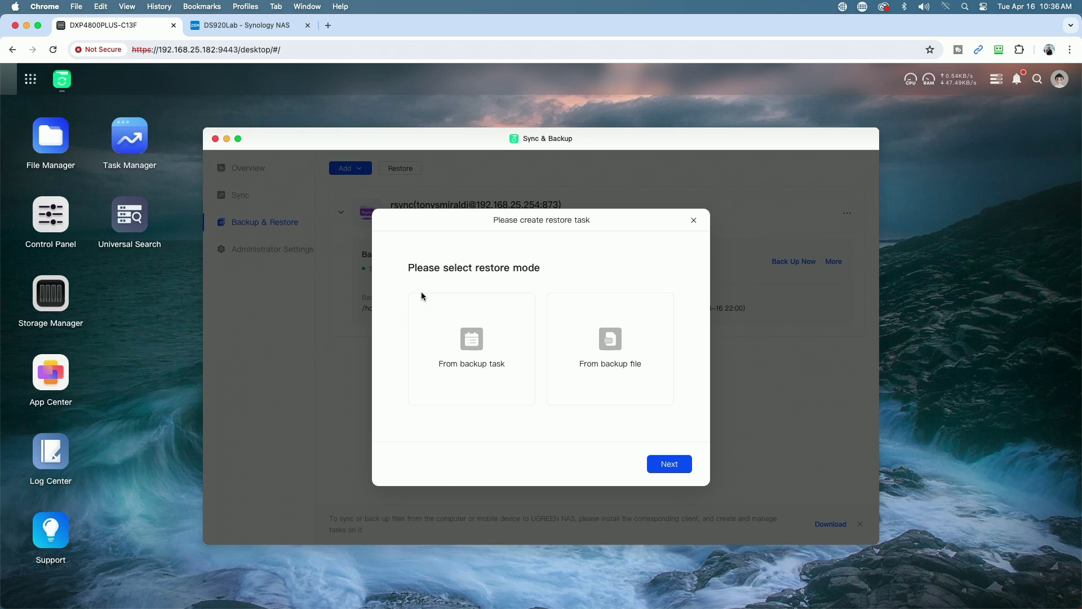
click(472, 344)
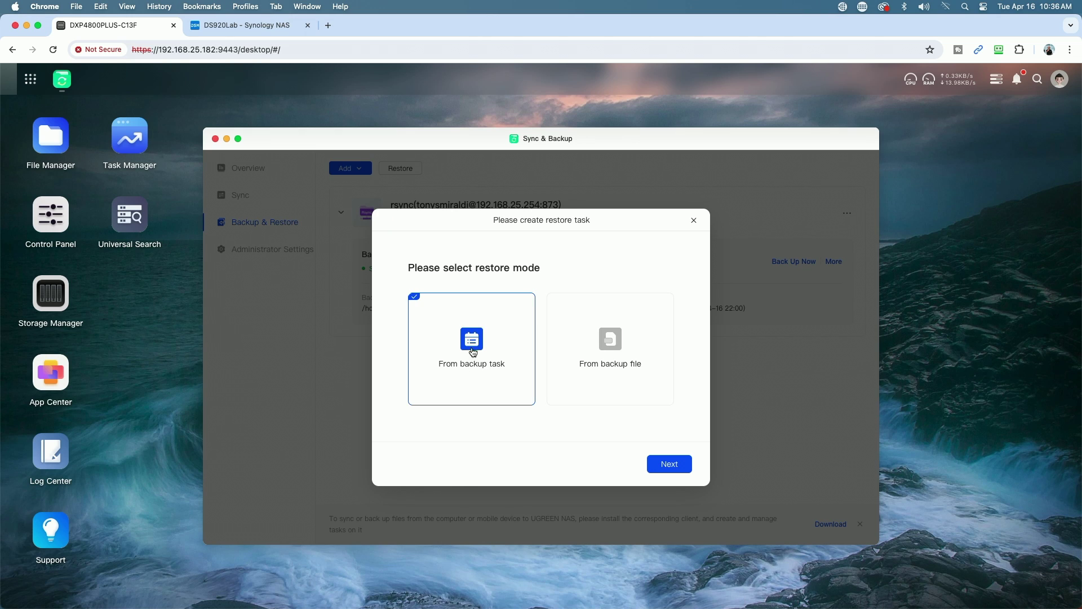
click(671, 464)
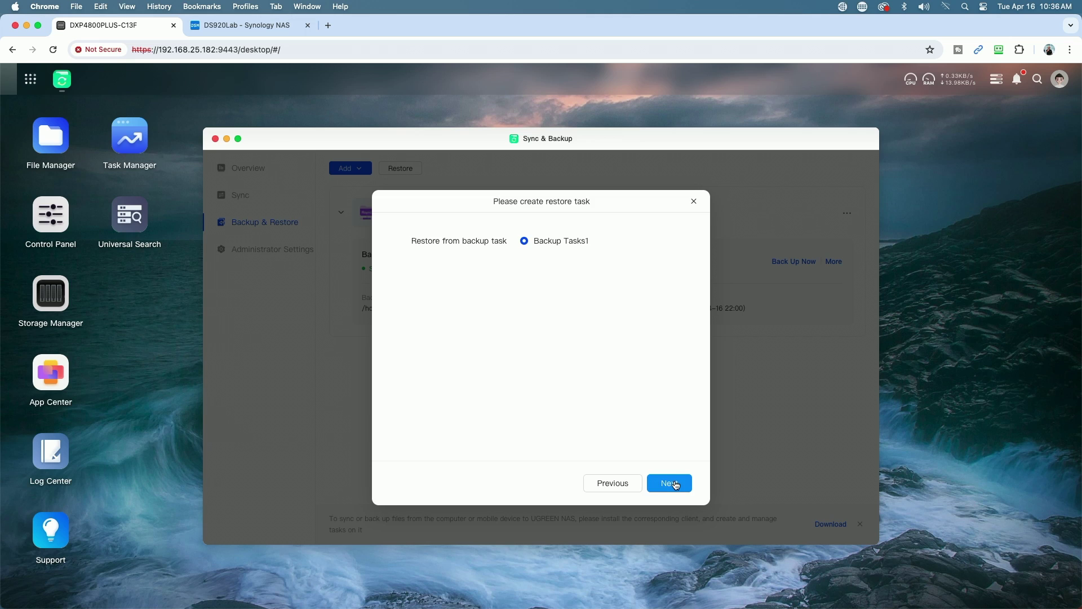
click(676, 484)
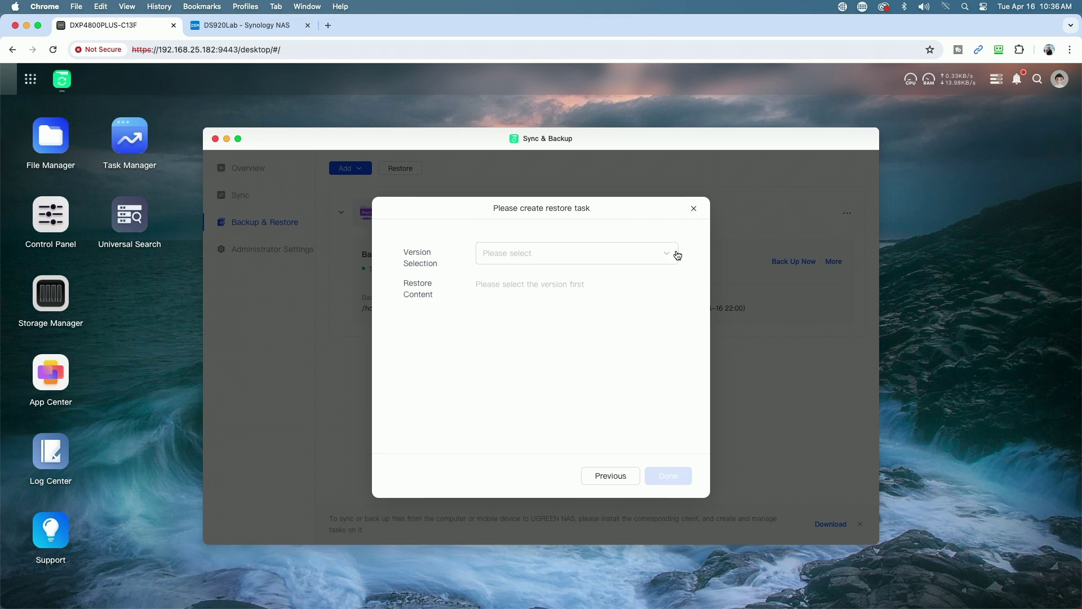
click(661, 259)
click(551, 285)
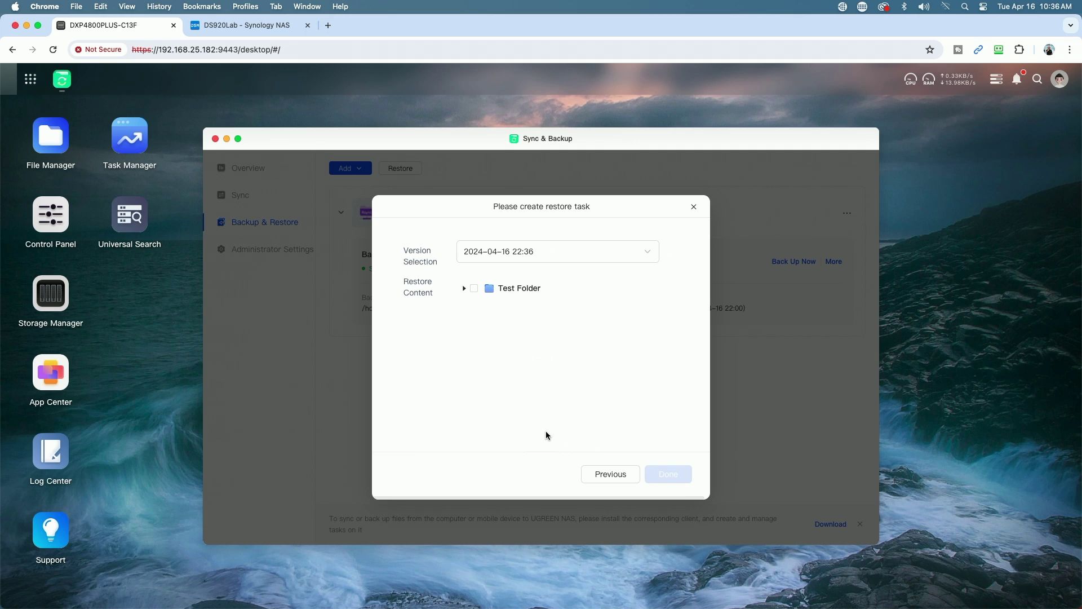
click(475, 289)
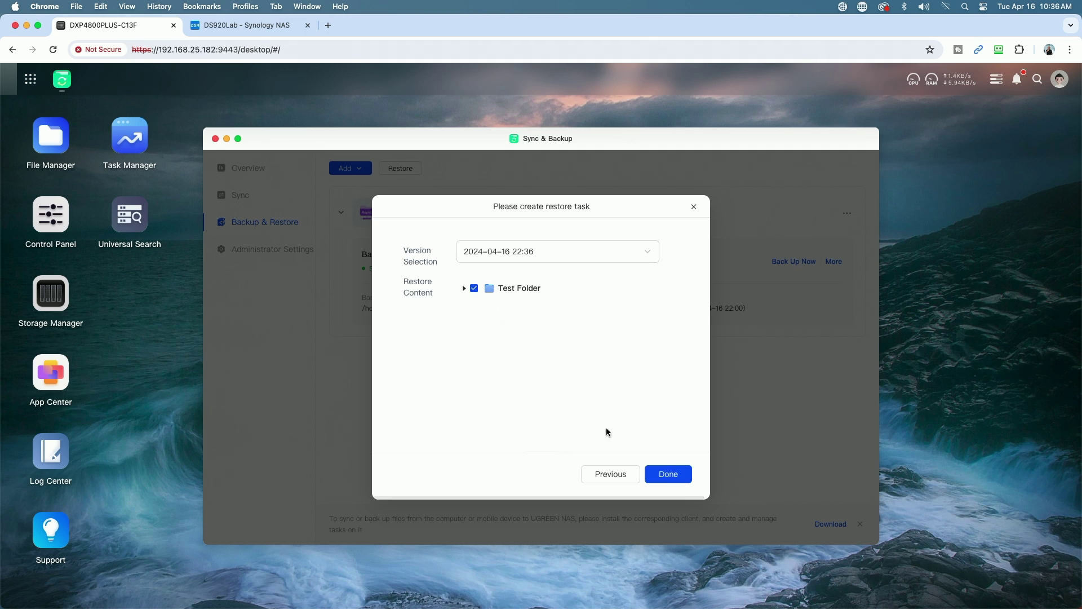
click(670, 474)
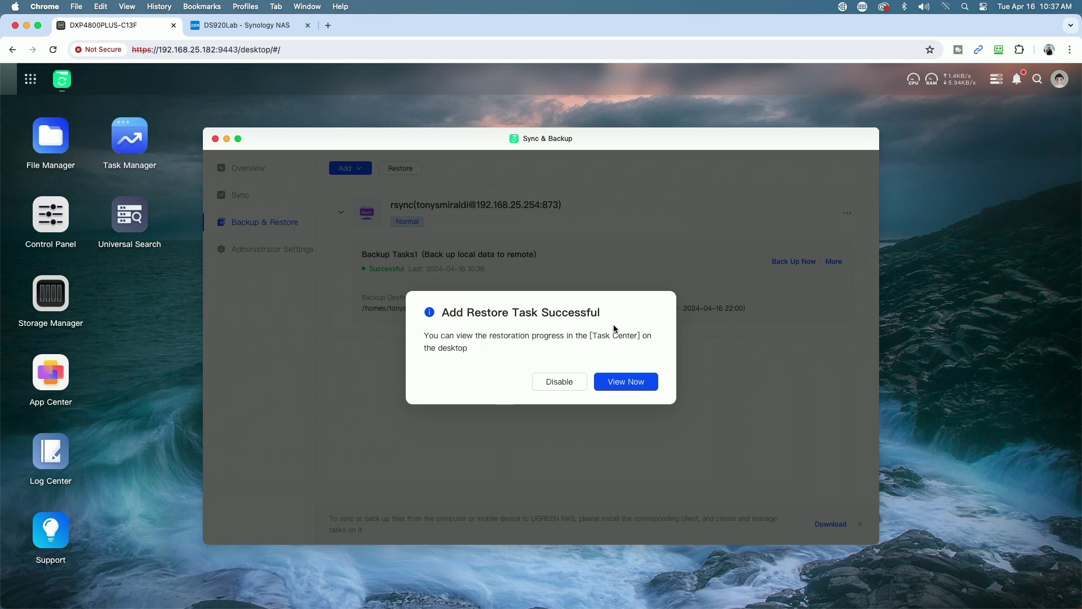
Check the restore progress, then confirm the Home Office spreadsheet is back in Test Folder
click(634, 392)
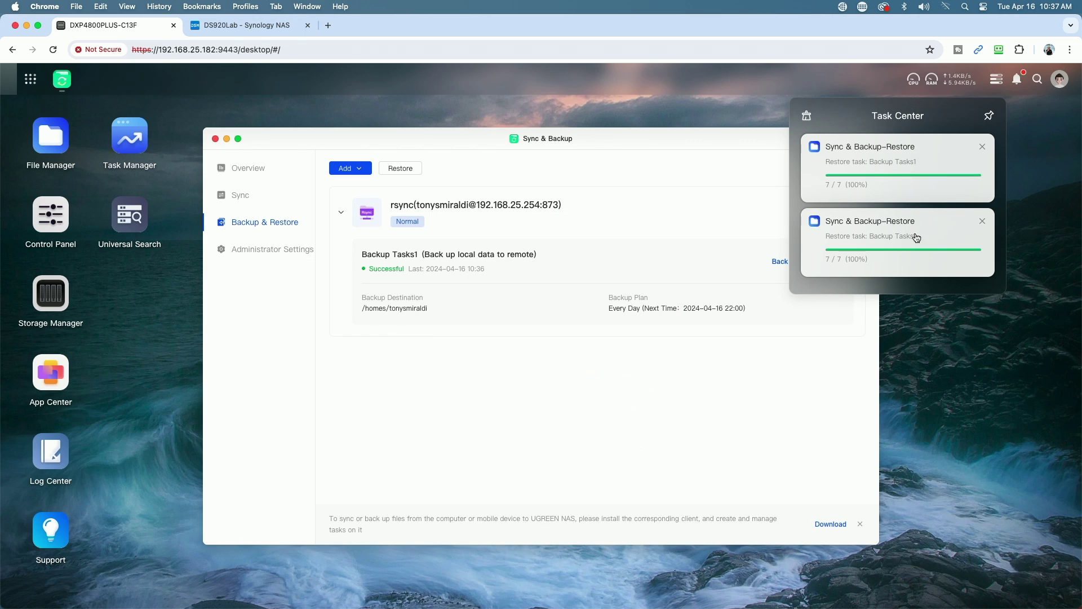
click(52, 158)
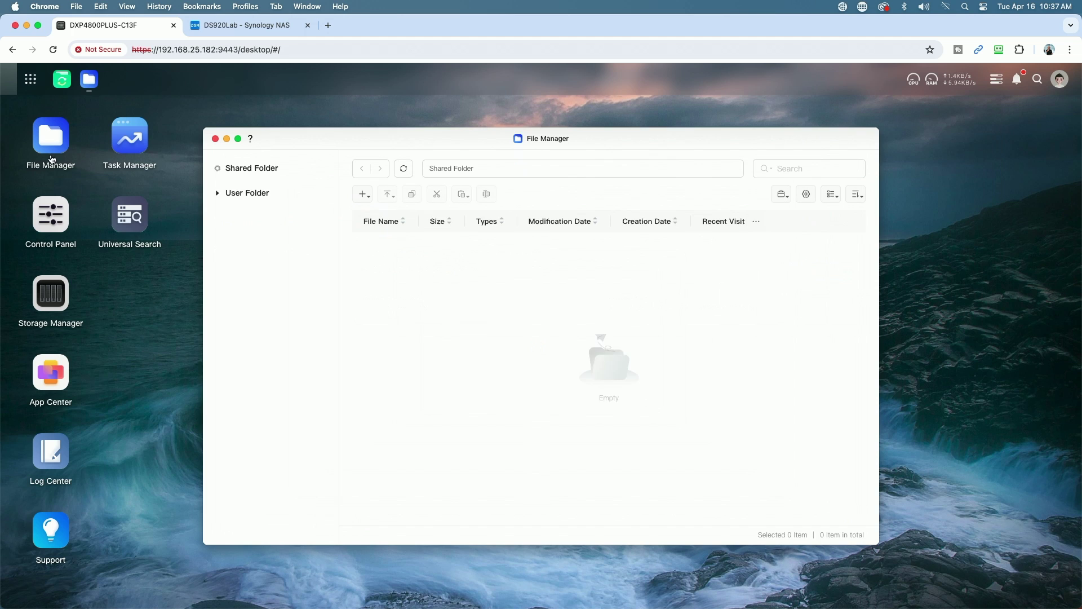
double_click(369, 250)
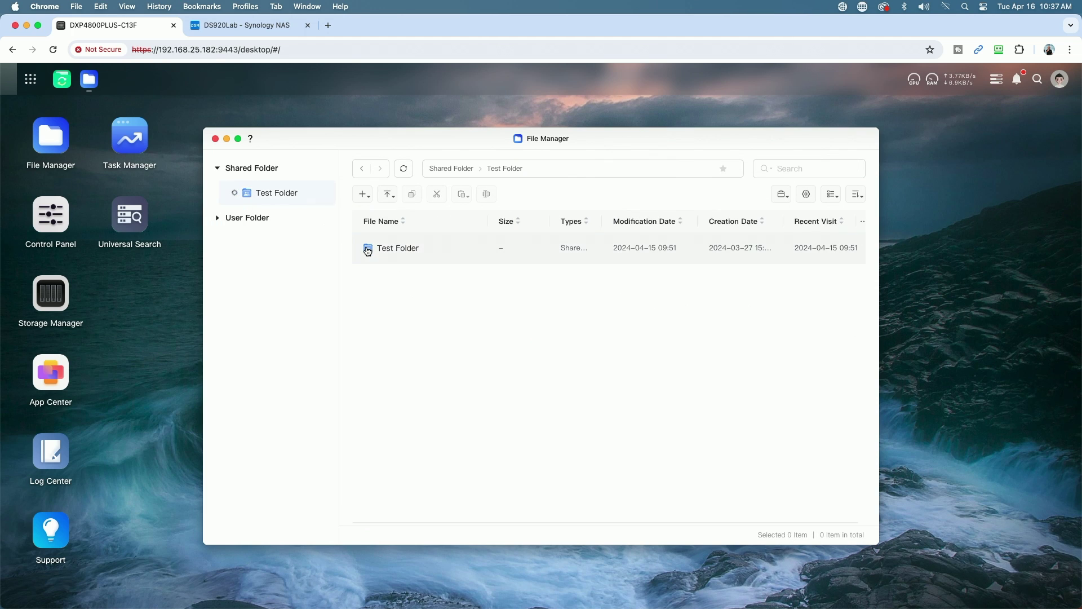
click(376, 384)
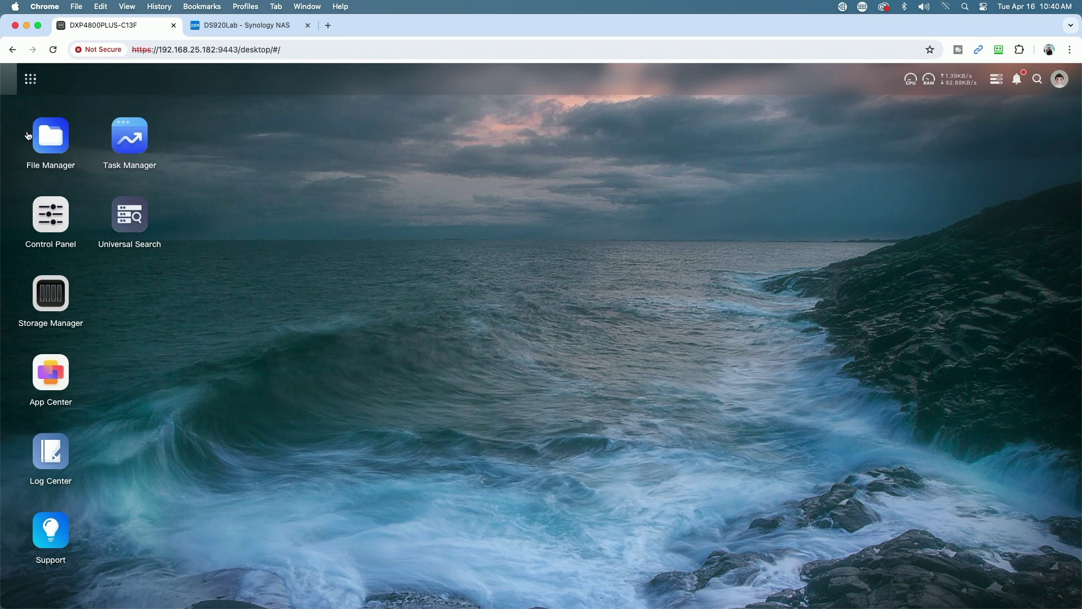
Start a new shared folder on Volume 1 named 'Youtube rsync Demo'
click(43, 137)
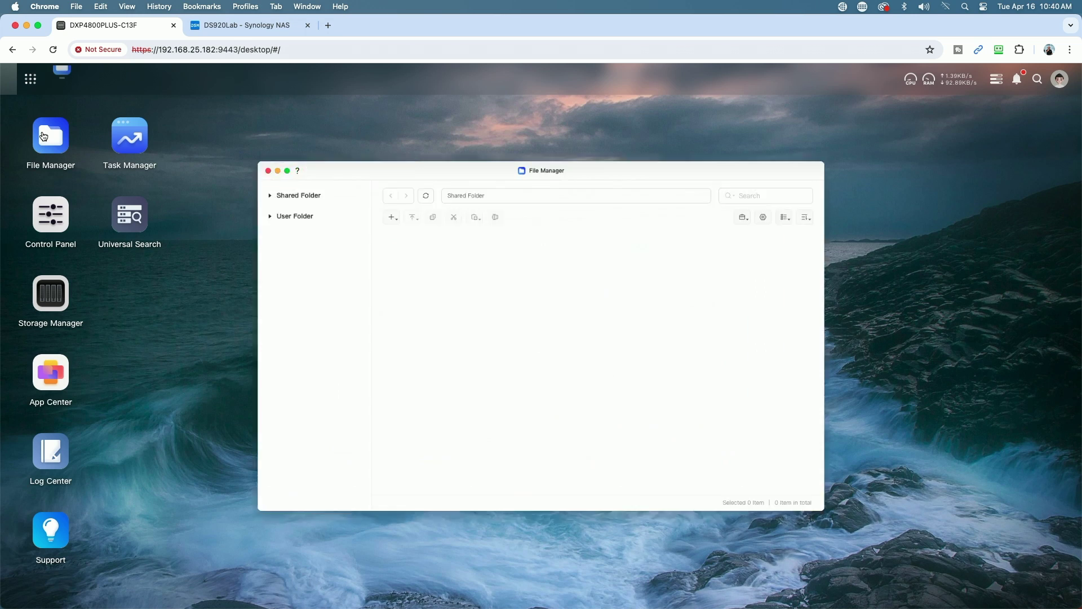
click(258, 168)
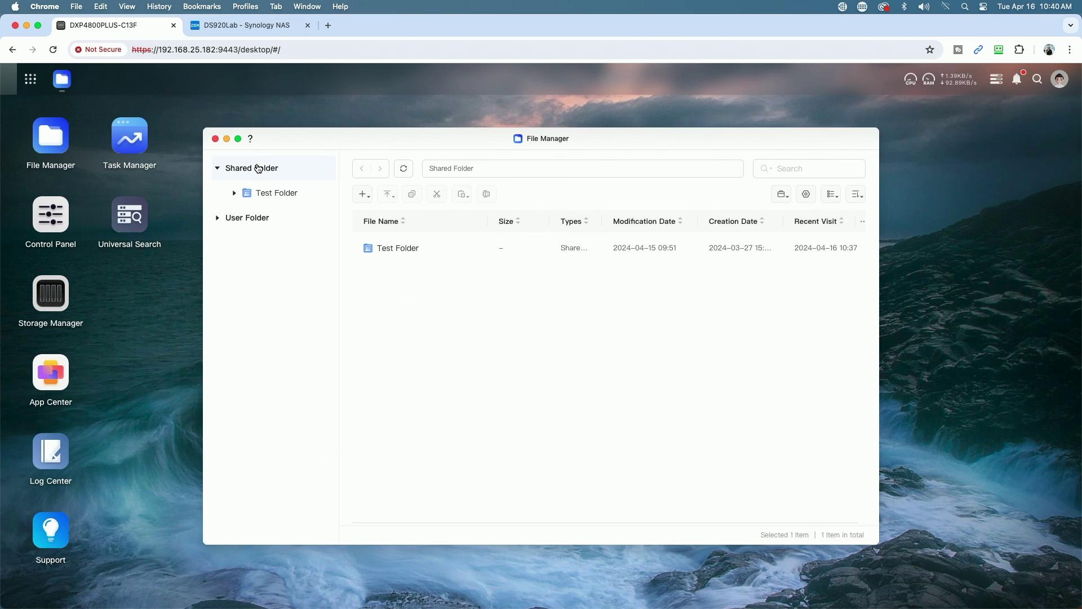
click(364, 195)
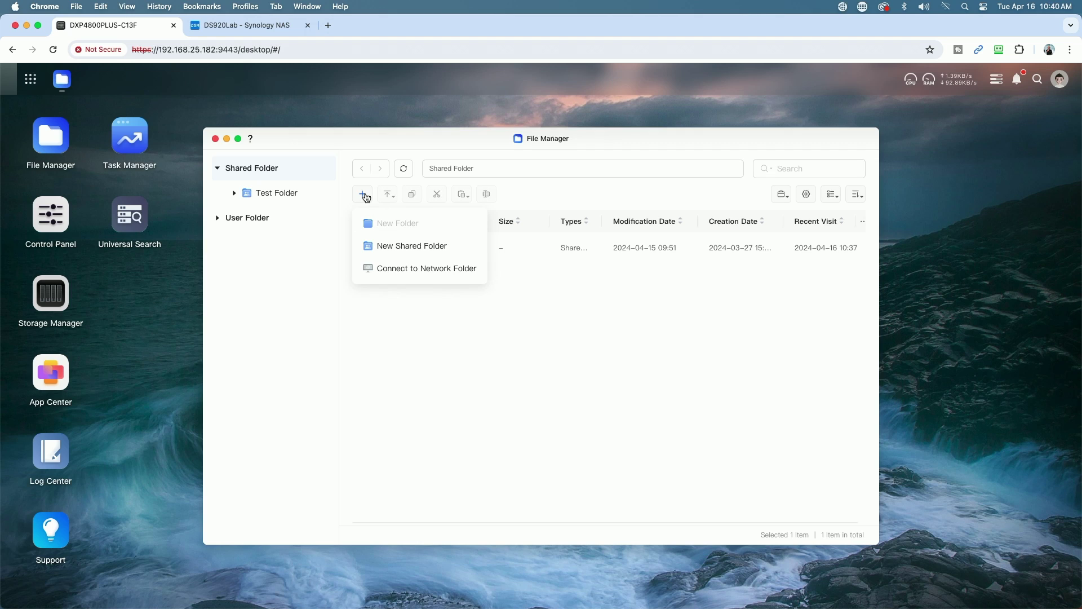
click(382, 253)
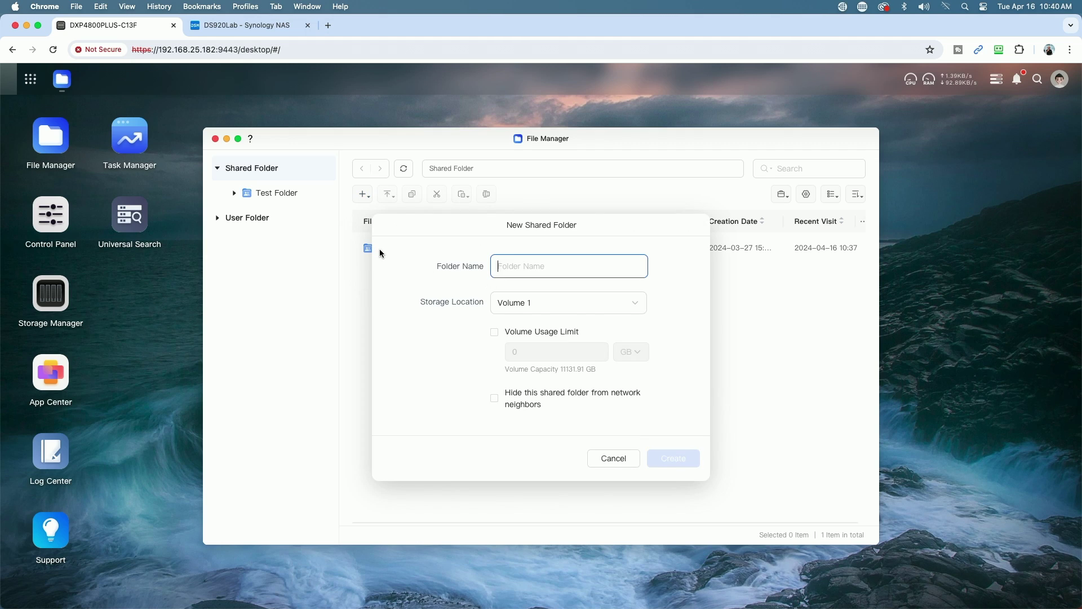
text(Youtube rsync Demo)
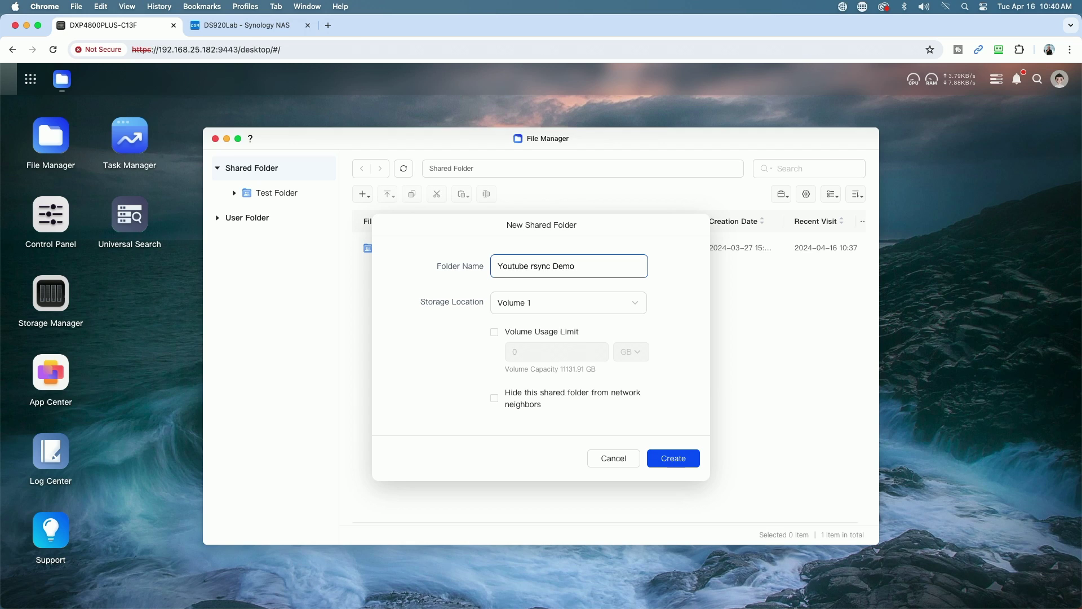
Create the Youtube rsync Demo folder and accept its default permissions
click(683, 458)
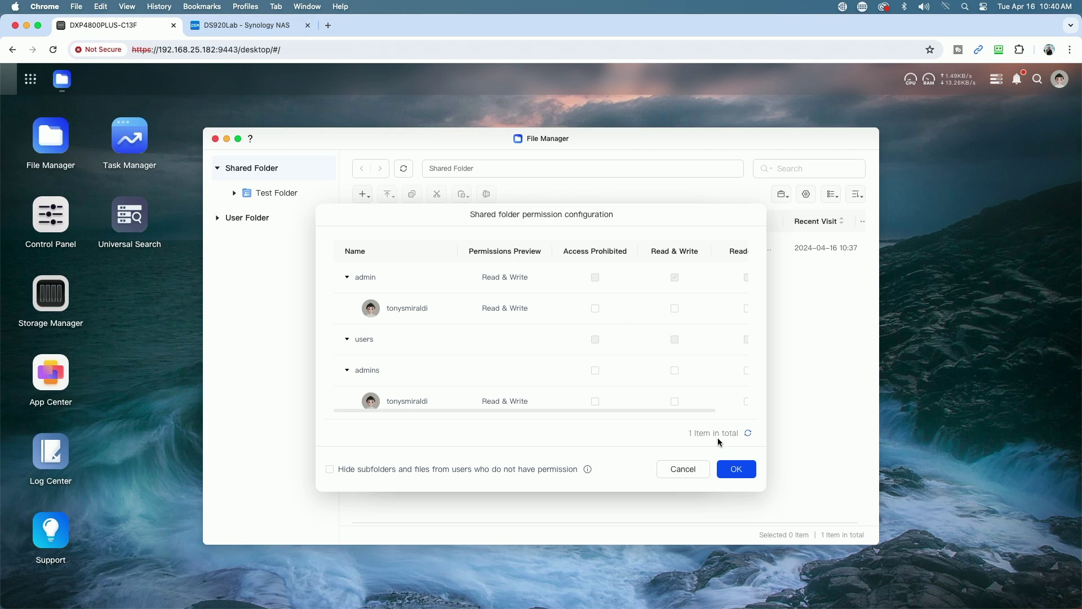
click(741, 475)
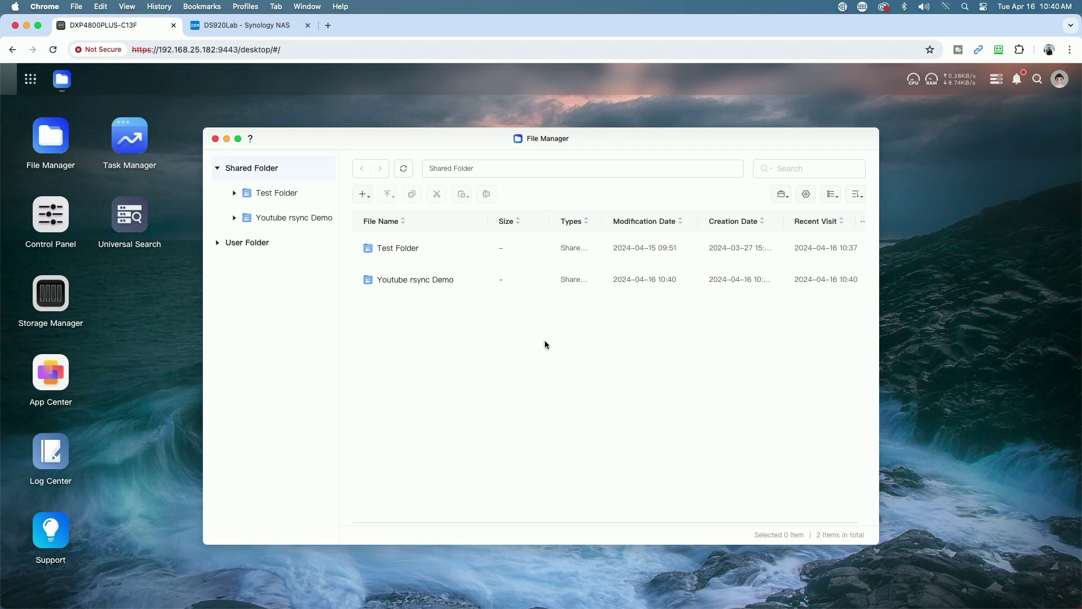
Start a new backup task sending the UGREEN NAS to the remote Rsync File Server
click(215, 139)
click(31, 79)
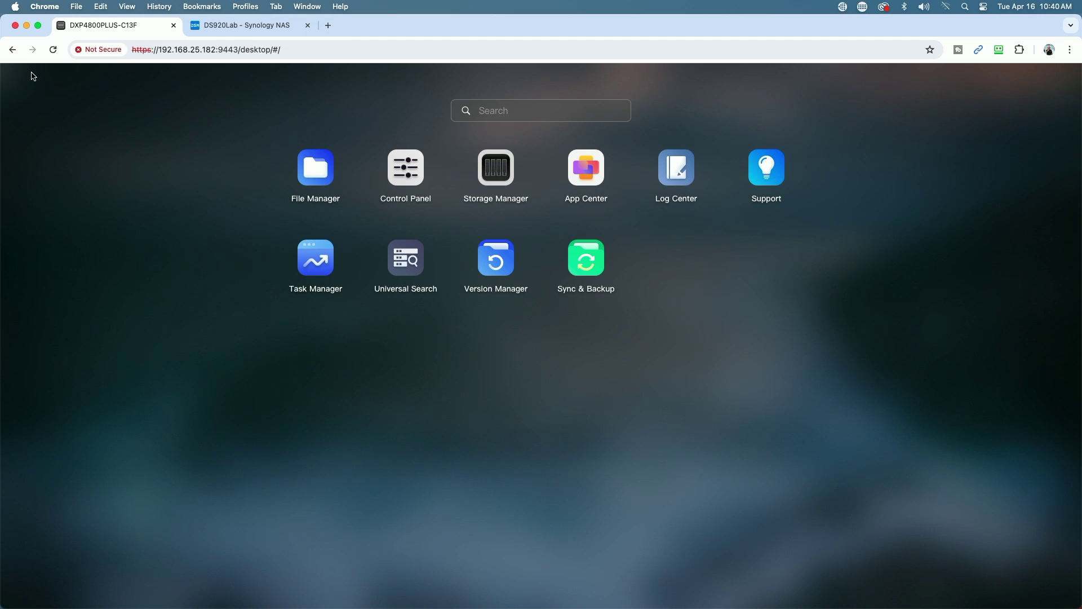
click(590, 259)
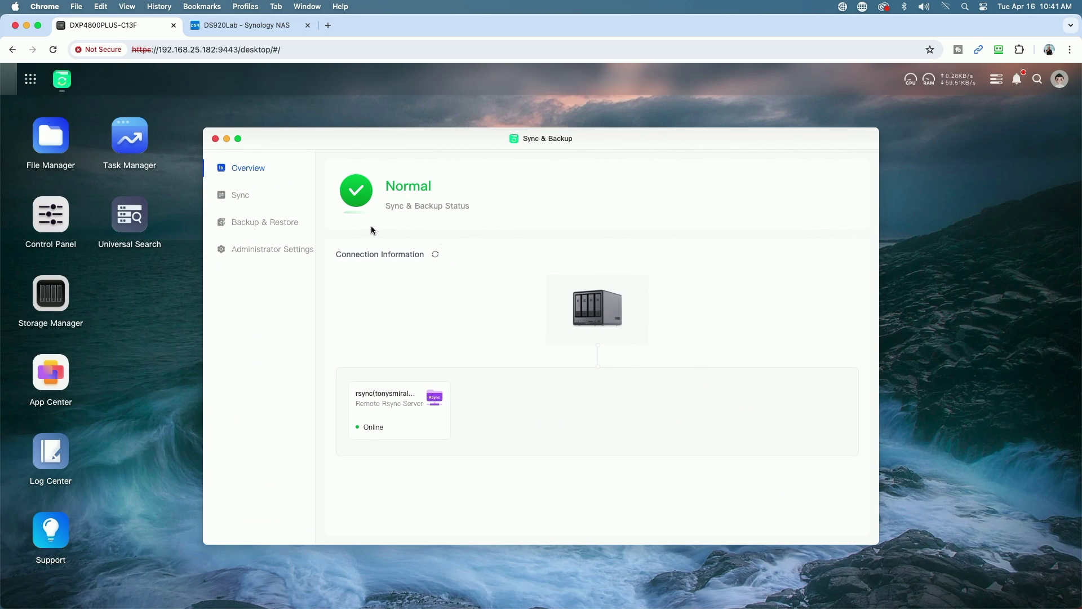
click(258, 224)
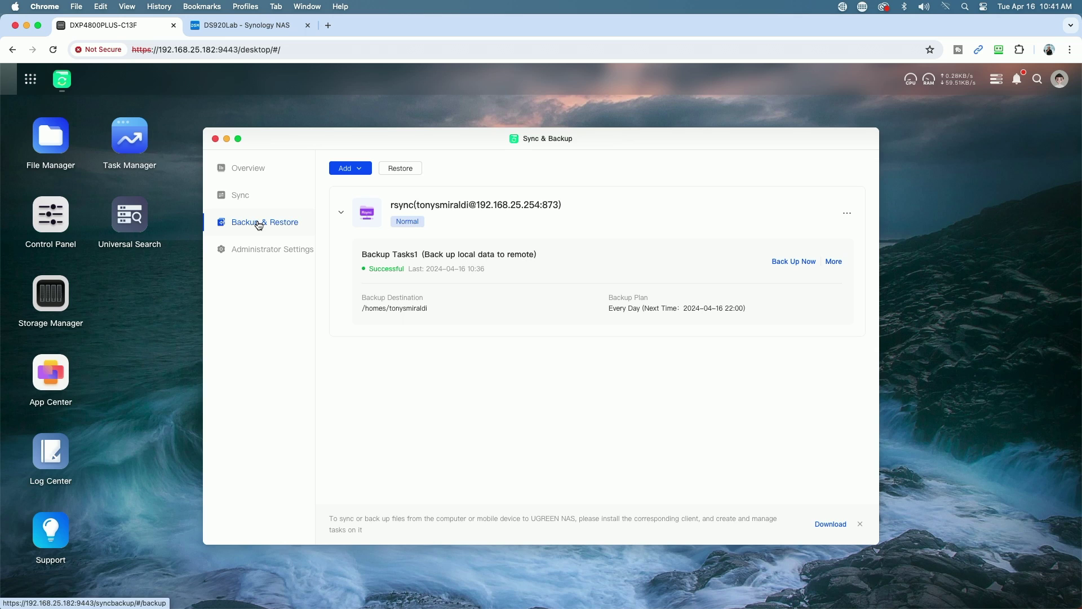
click(361, 170)
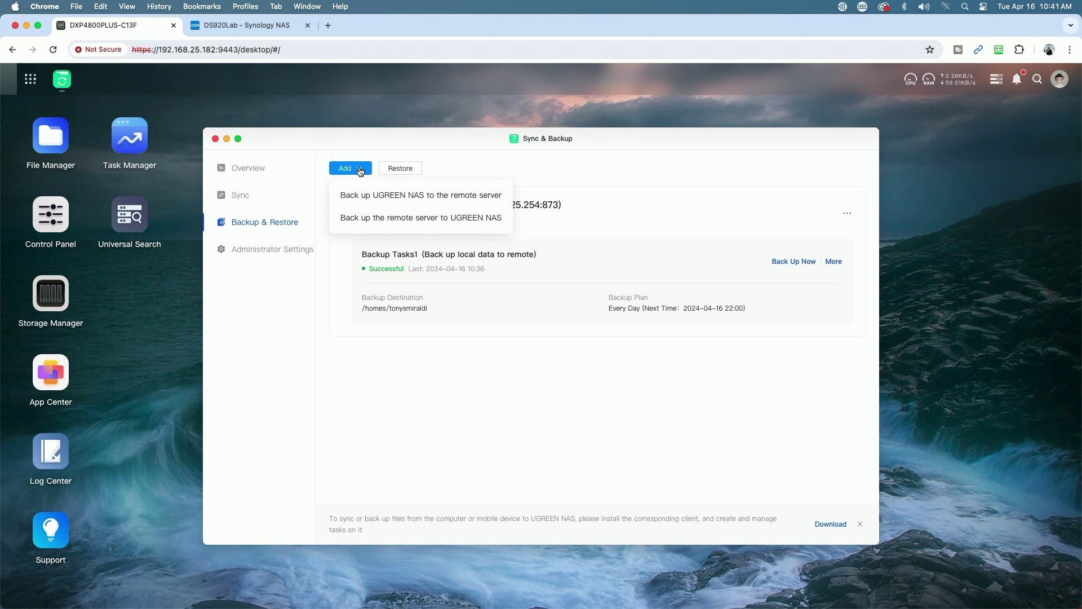
click(361, 170)
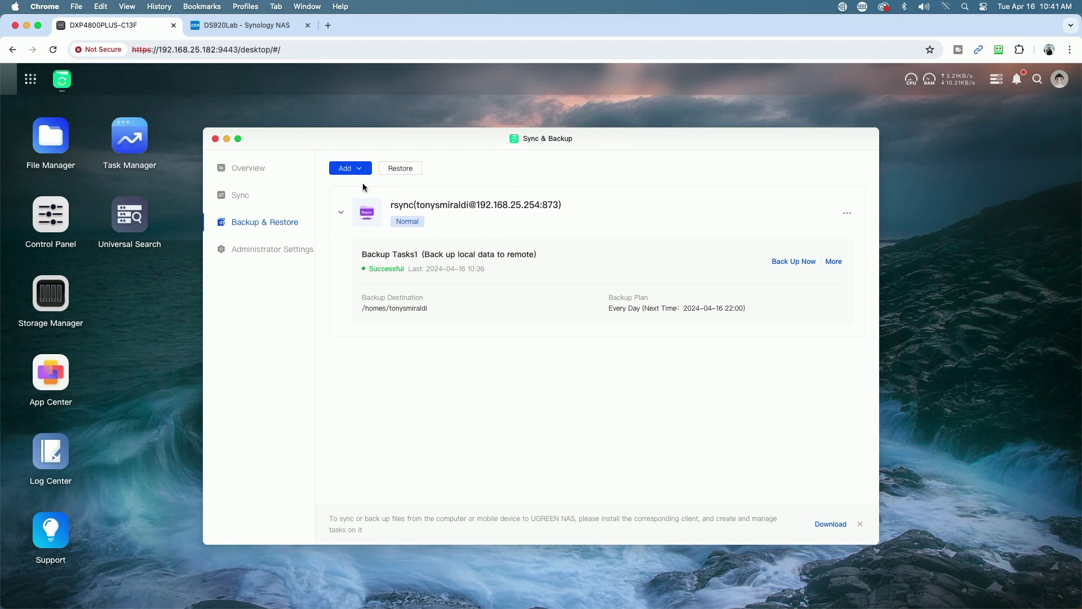
click(356, 169)
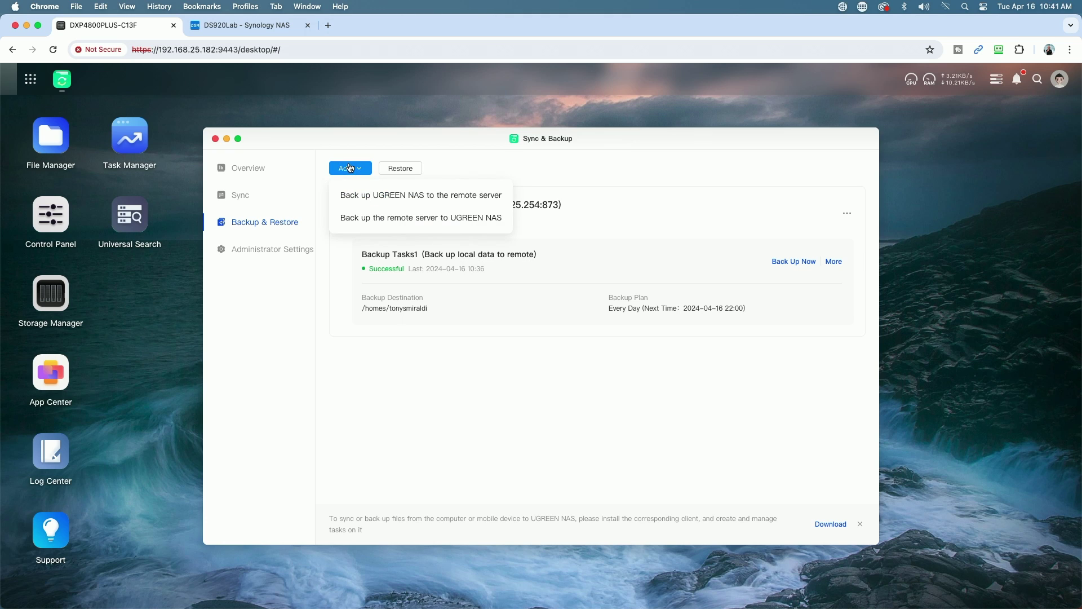
click(356, 195)
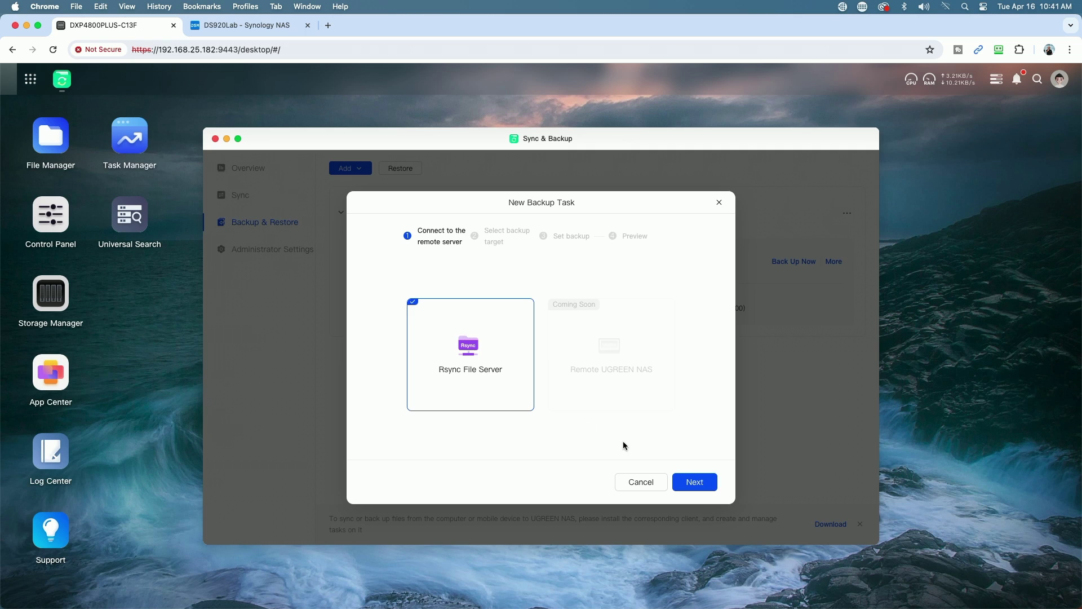
Pick the Youtube rsync Demo shared folder as the backup source and continue
click(699, 481)
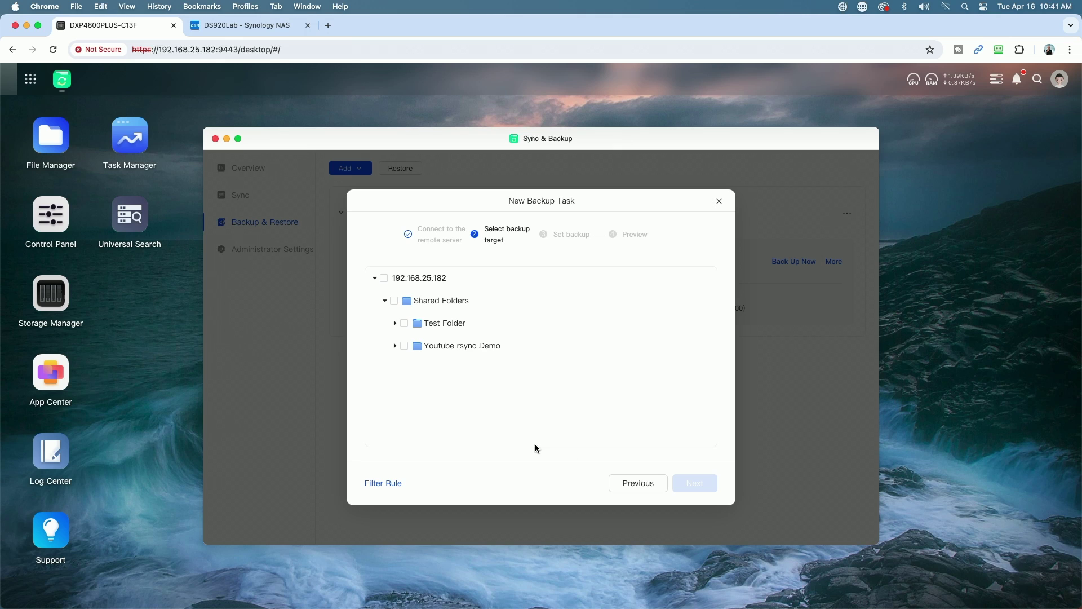
click(404, 346)
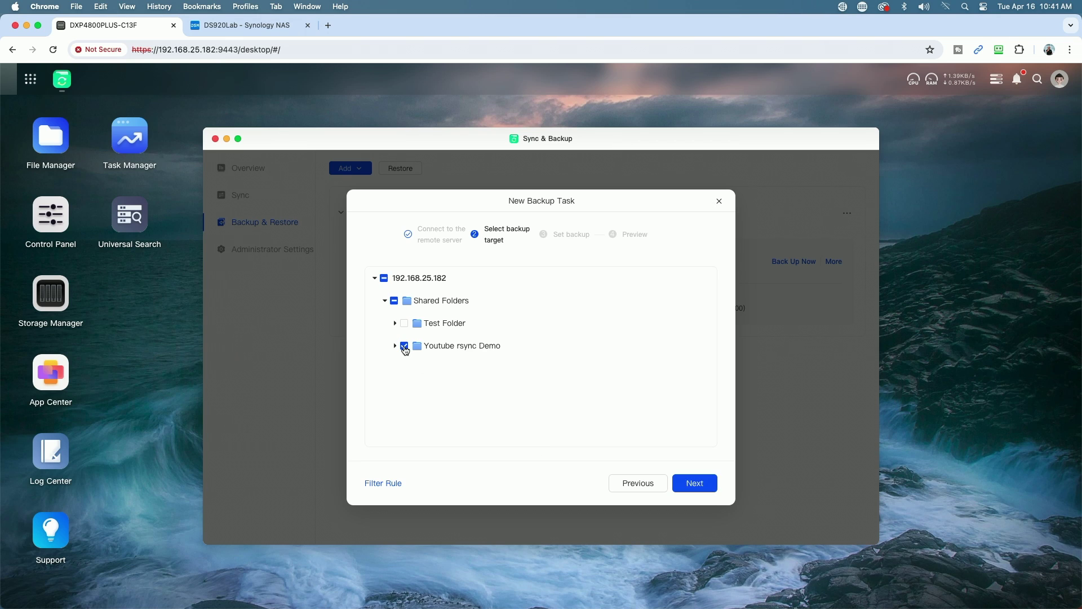
click(698, 489)
click(698, 490)
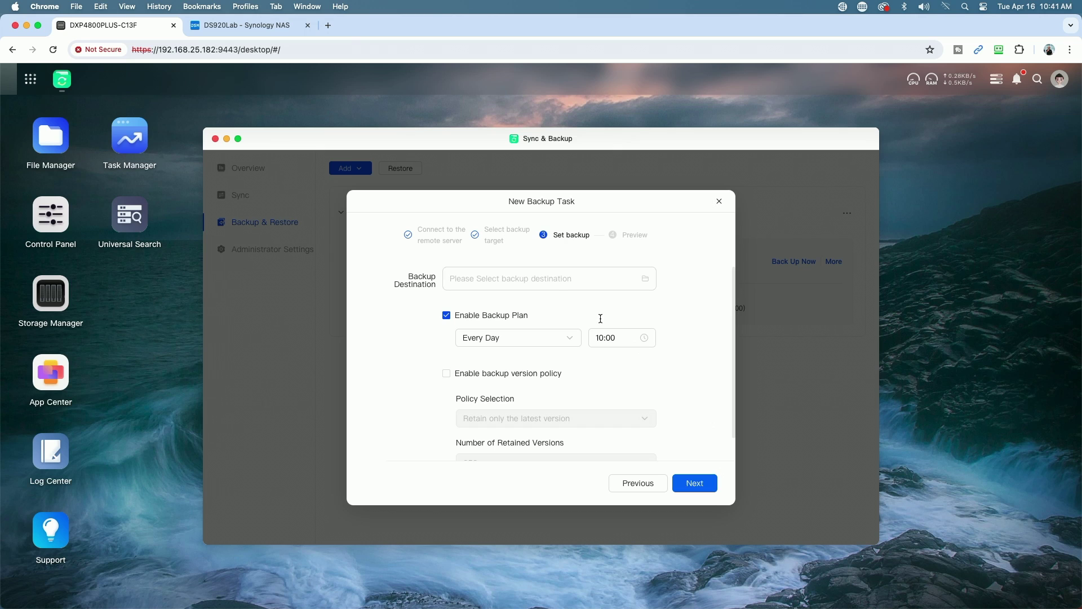
Set the backup destination to the user's home folder under homes
click(480, 282)
click(430, 263)
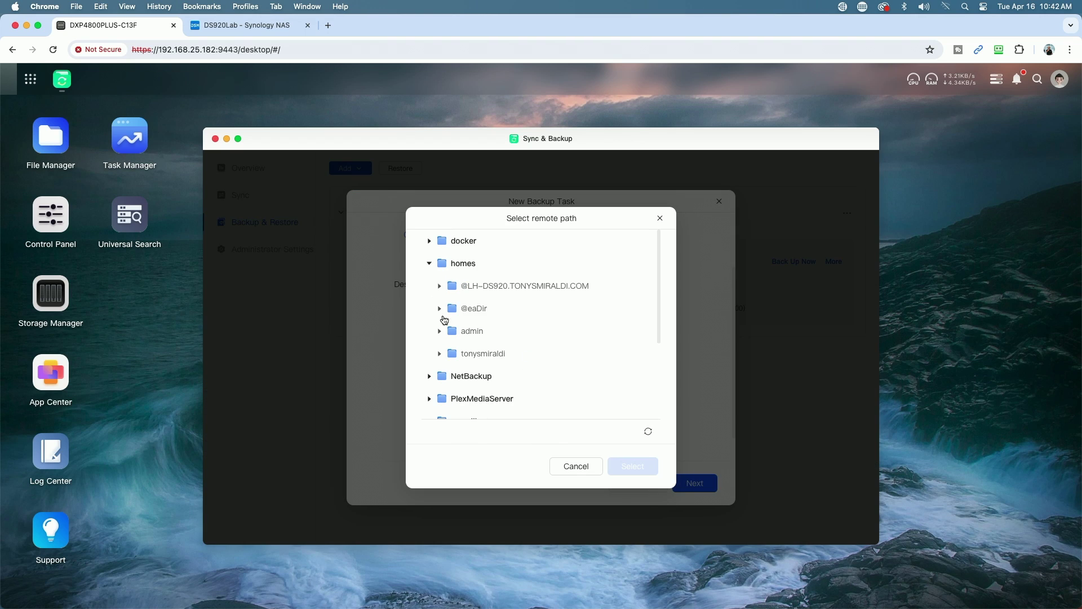
click(481, 354)
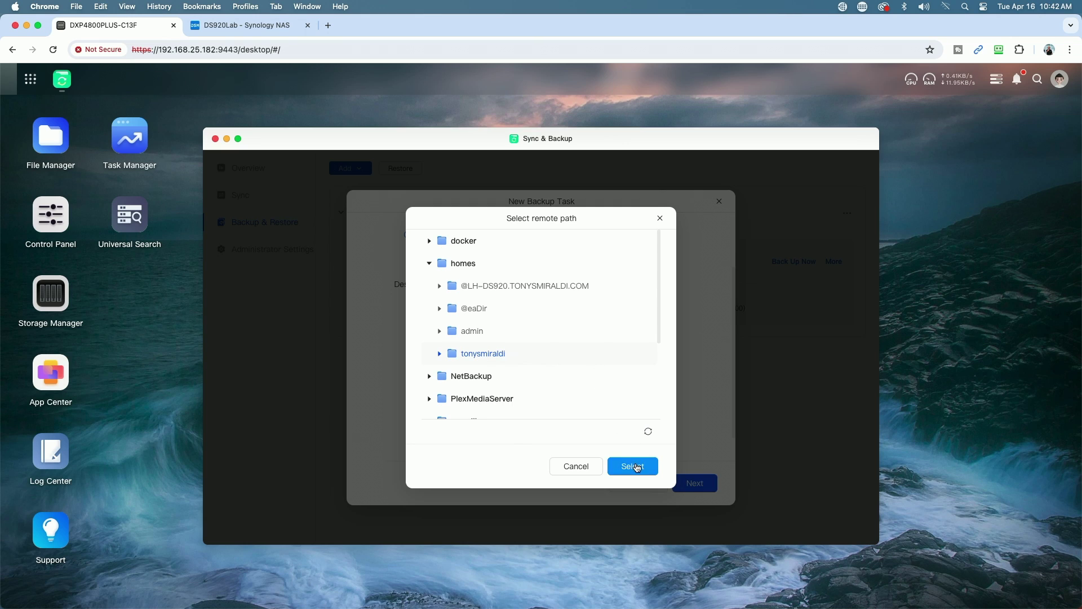
click(634, 466)
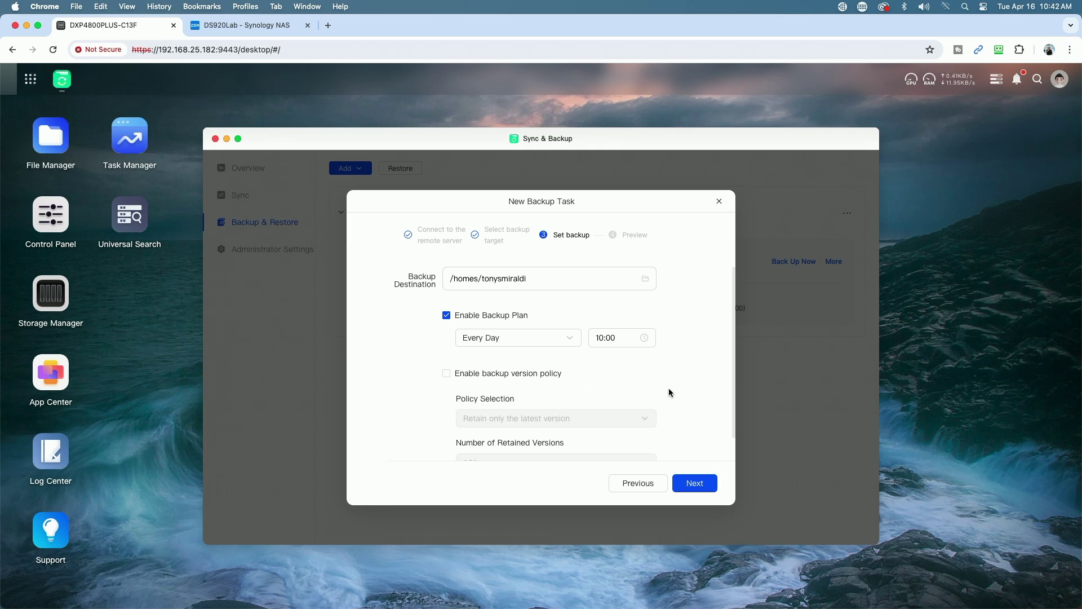
Enable the backup version policy keeping 10 retained versions, then proceed to Preview
scroll(683, 384, down, 2)
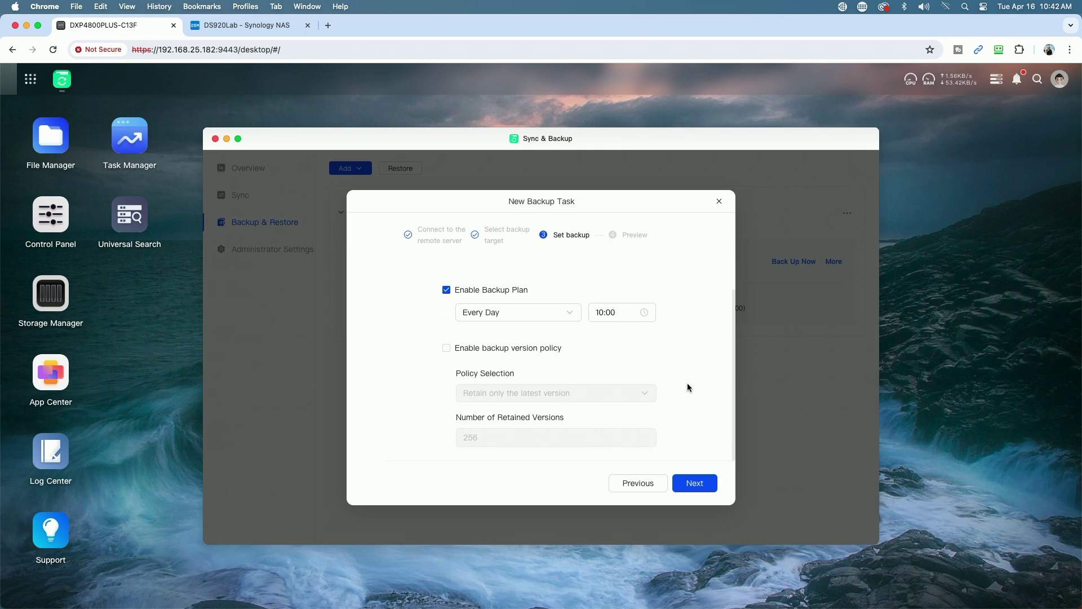
click(446, 348)
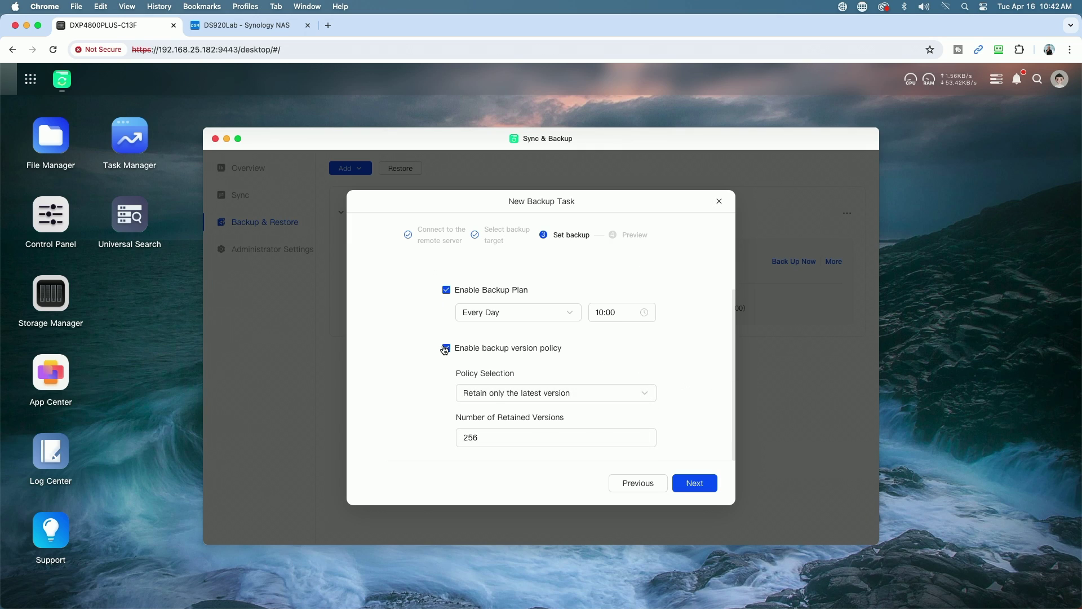
click(645, 394)
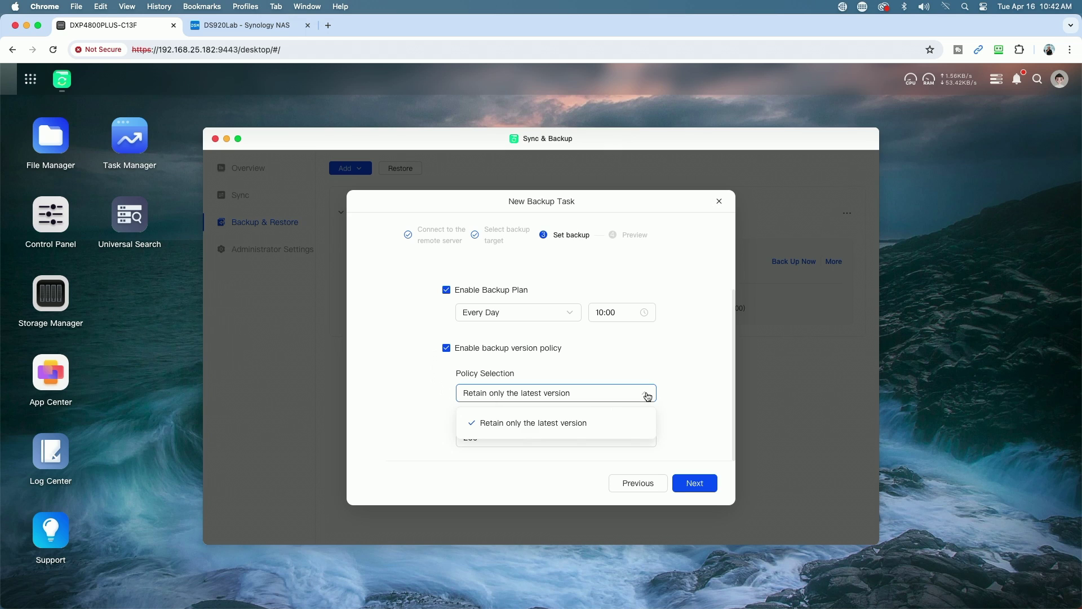
click(725, 429)
drag(521, 443, 421, 429)
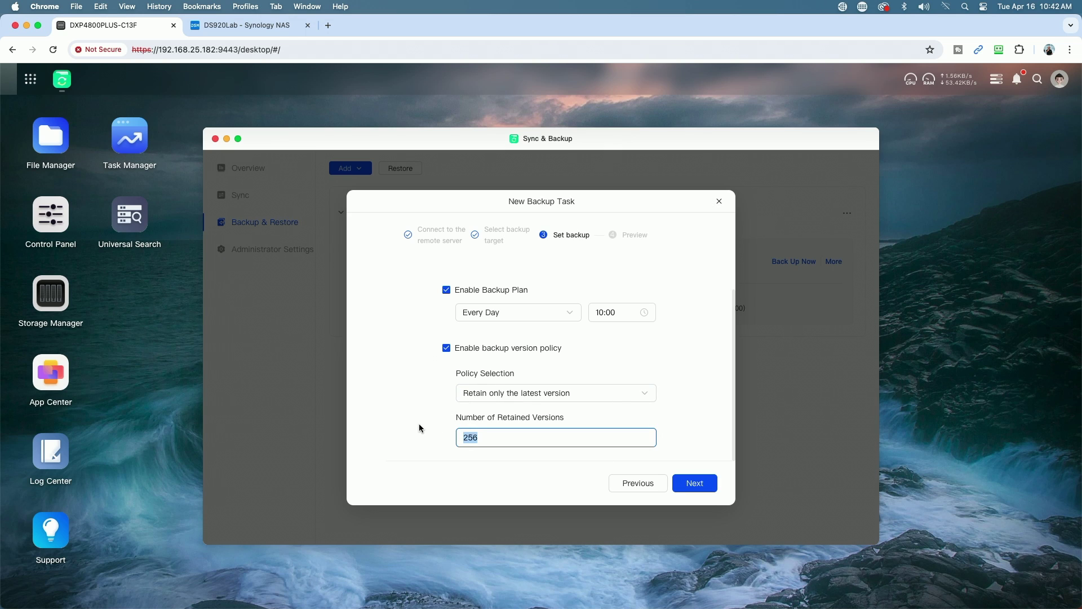
text(10)
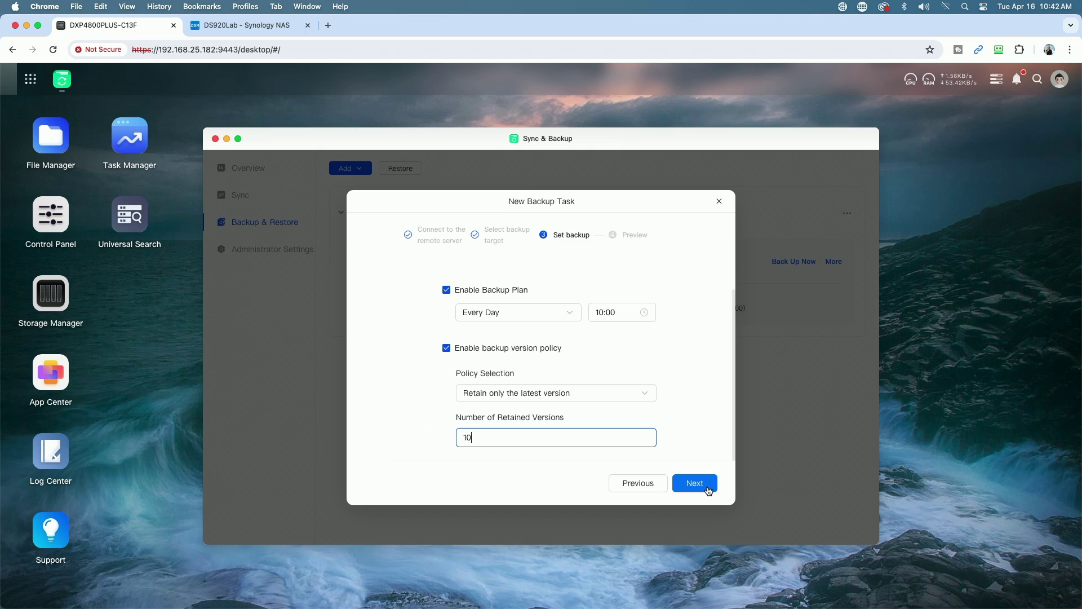
click(695, 483)
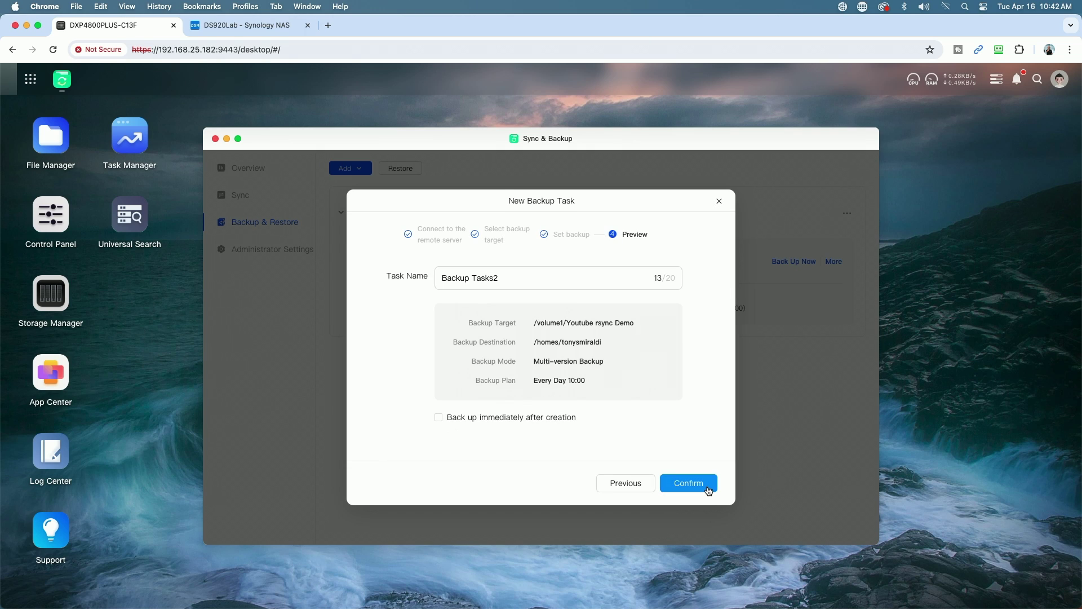
Replace the default task name Backup Tasks2 with 'Youtube rsync Demo', correcting the typo
click(497, 275)
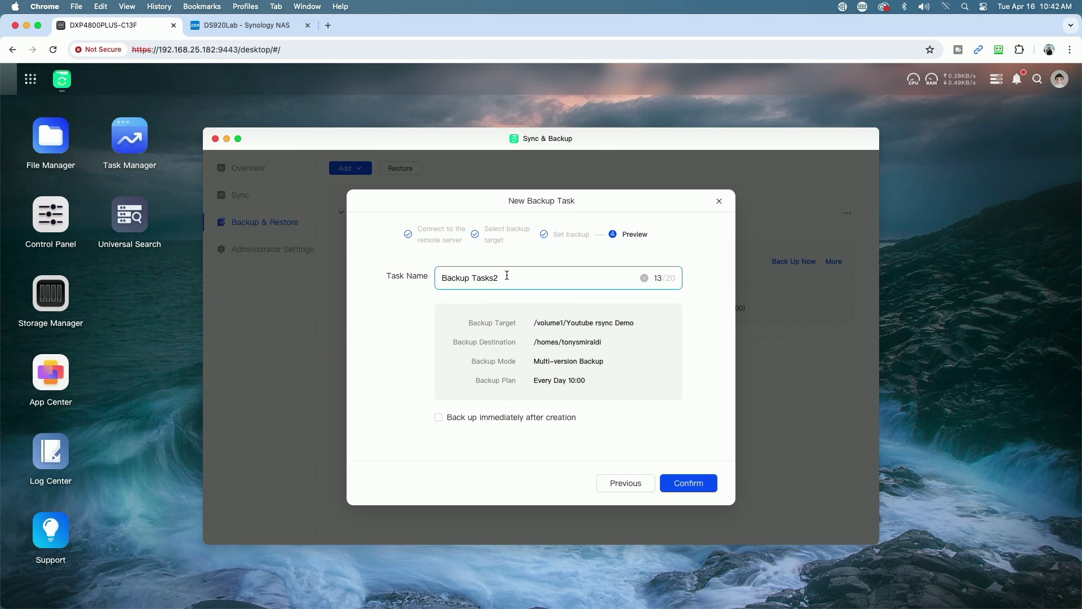
drag(507, 278, 412, 275)
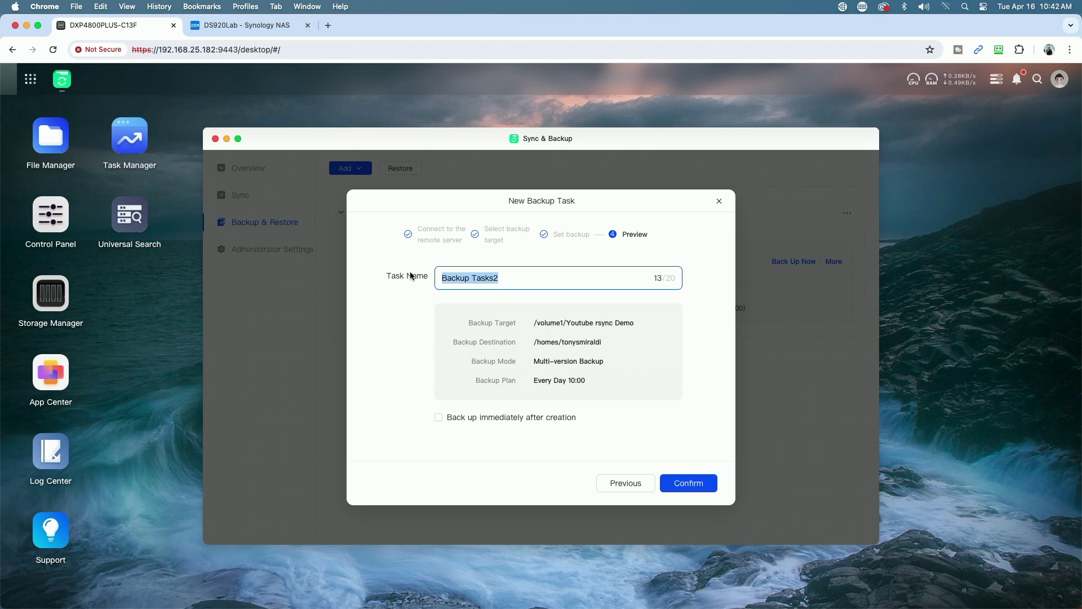
text(You)
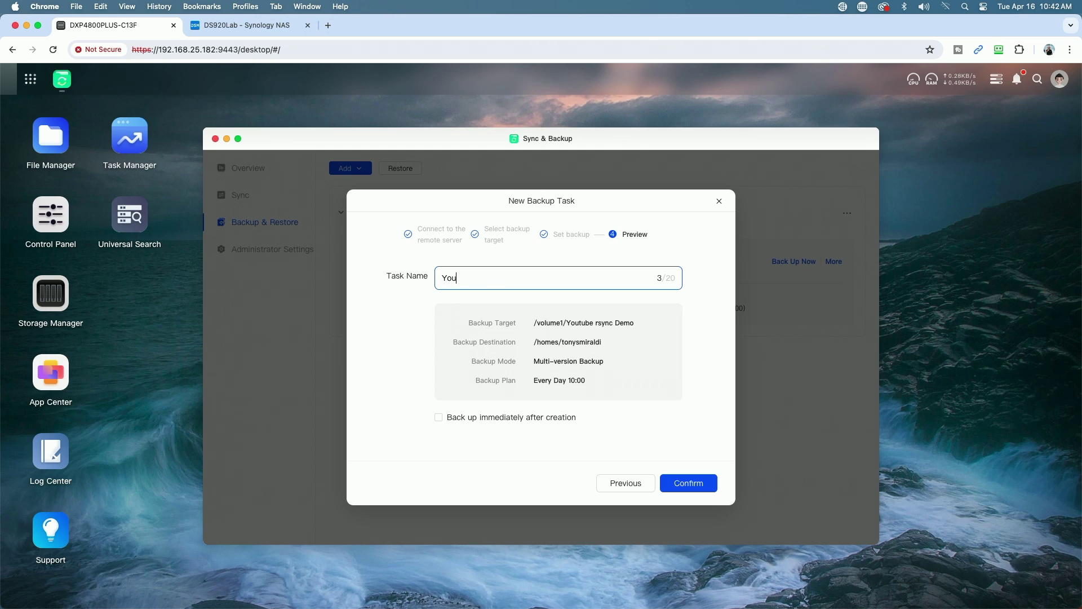
text(tube rsync Demp)
key(BackSpace)
text(o)
Confirm the Youtube rsync Demo task so it is created with its daily schedule
click(689, 483)
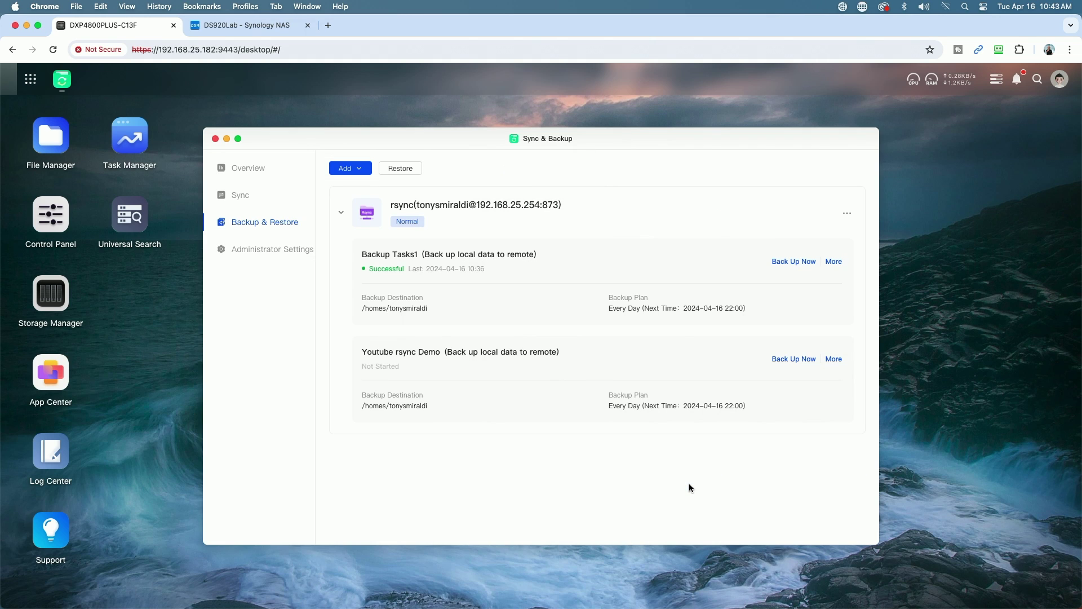